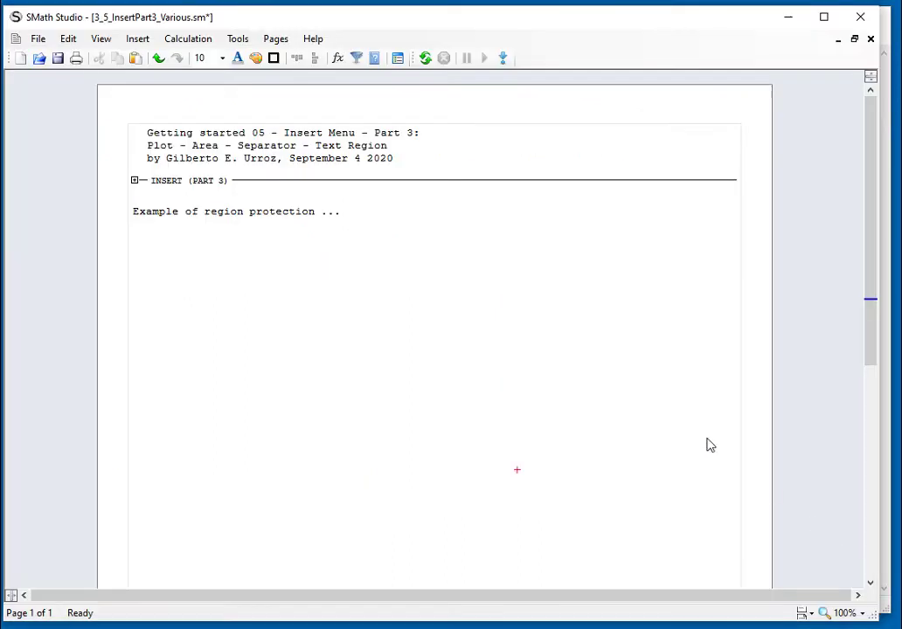
Zoom the worksheet view in by 25% to 125%
{"action": "left_click", "coordinate": [840, 617]}
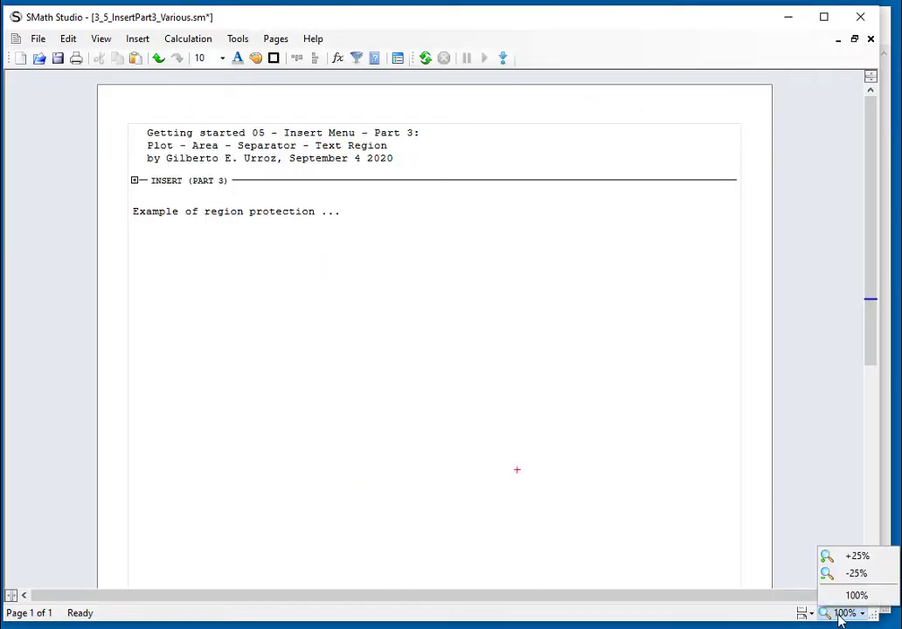
{"action": "left_click", "coordinate": [854, 558]}
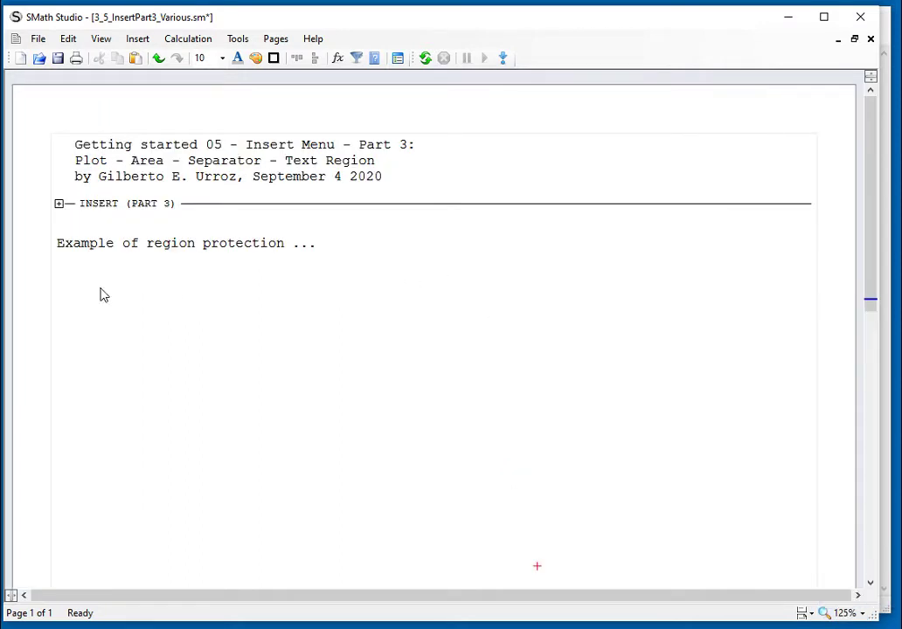
Expand INSERT (PART 3) and define f(x) := exp(−x²) below the region protection heading
{"action": "left_click", "coordinate": [59, 205]}
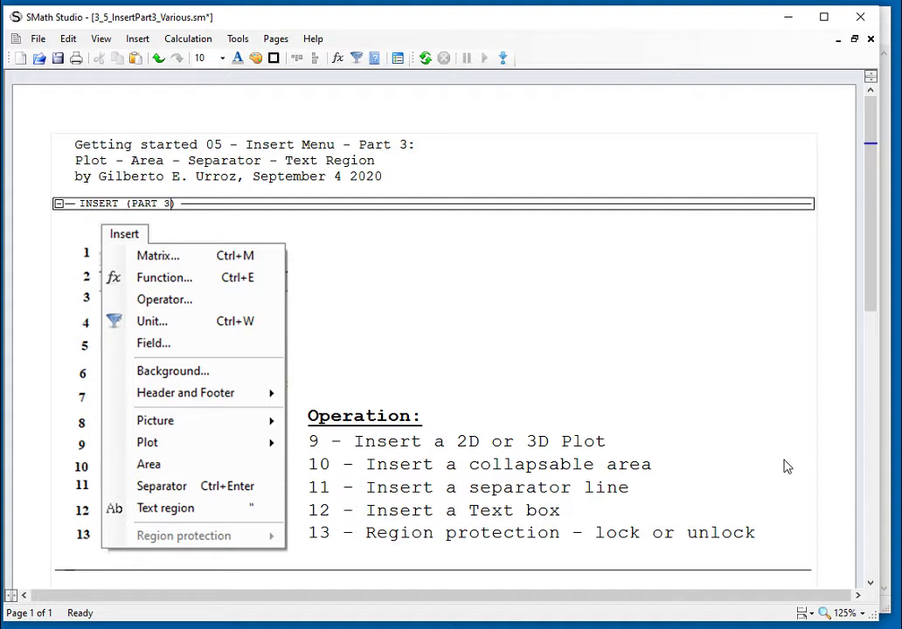
{"action": "left_click", "coordinate": [870, 584]}
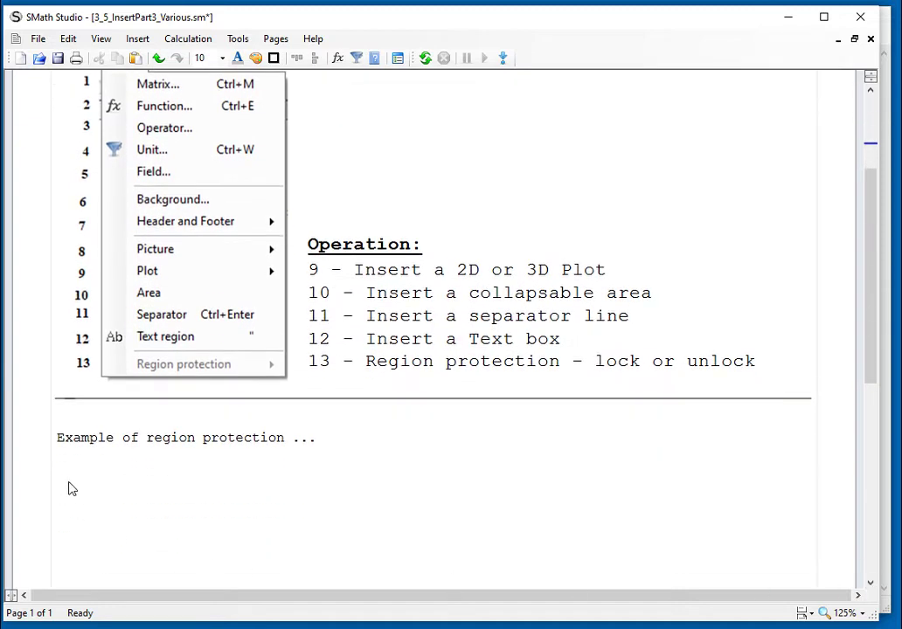
{"action": "left_click", "coordinate": [64, 470]}
{"action": "left_click", "coordinate": [55, 486]}
{"action": "key", "text": "ctrl+e"}
{"action": "type", "text": ":=exp(-x"}
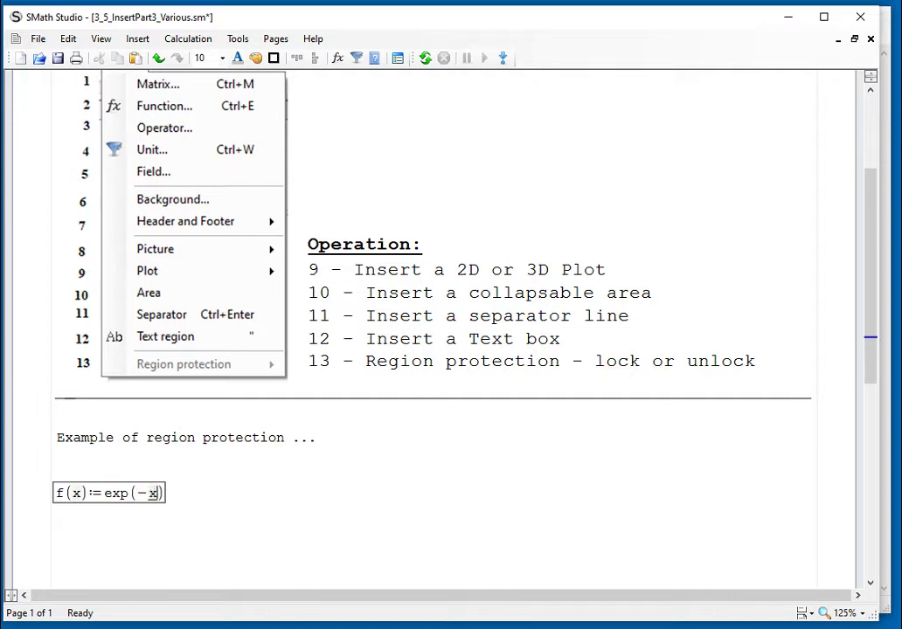
{"action": "type", "text": "^2"}
{"action": "scroll", "coordinate": [185, 499], "scroll_direction": "up", "scroll_amount": 1}
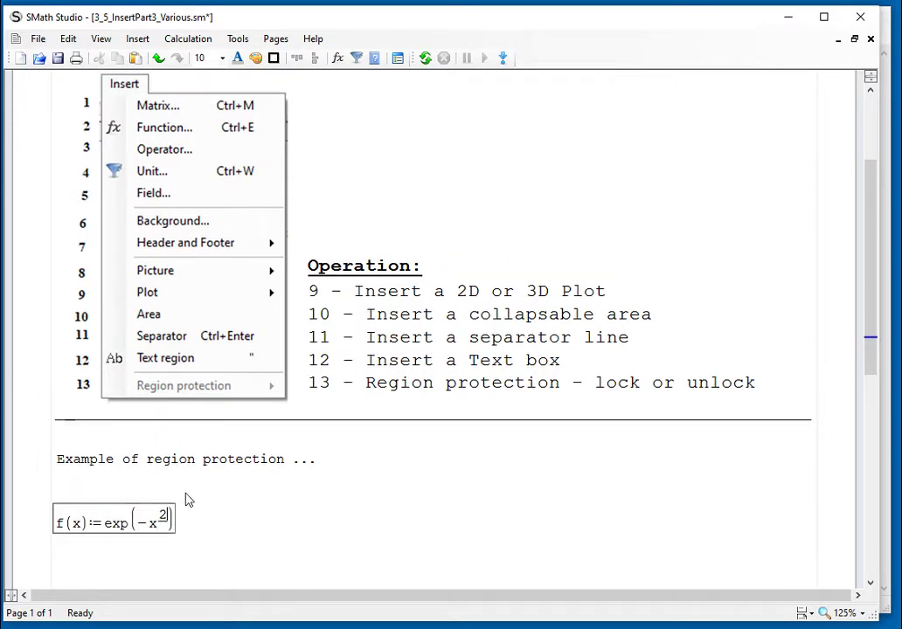
{"action": "left_click", "coordinate": [244, 514]}
Define g(x, y) := x + y to the right of f(x)
{"action": "scroll", "coordinate": [252, 526], "scroll_direction": "down", "scroll_amount": 3}
{"action": "left_click", "coordinate": [420, 450]}
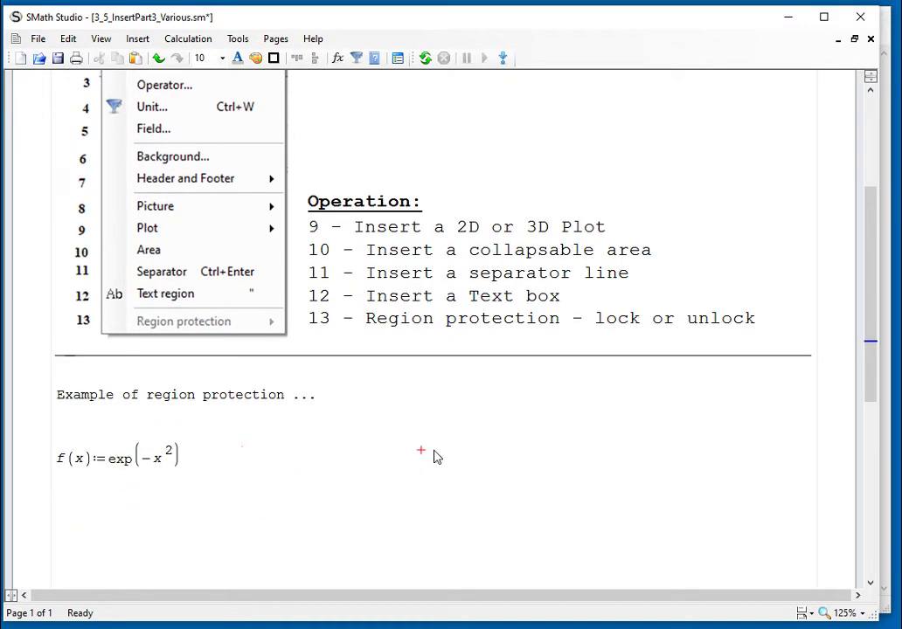
{"action": "type", "text": "g(x,y:="}
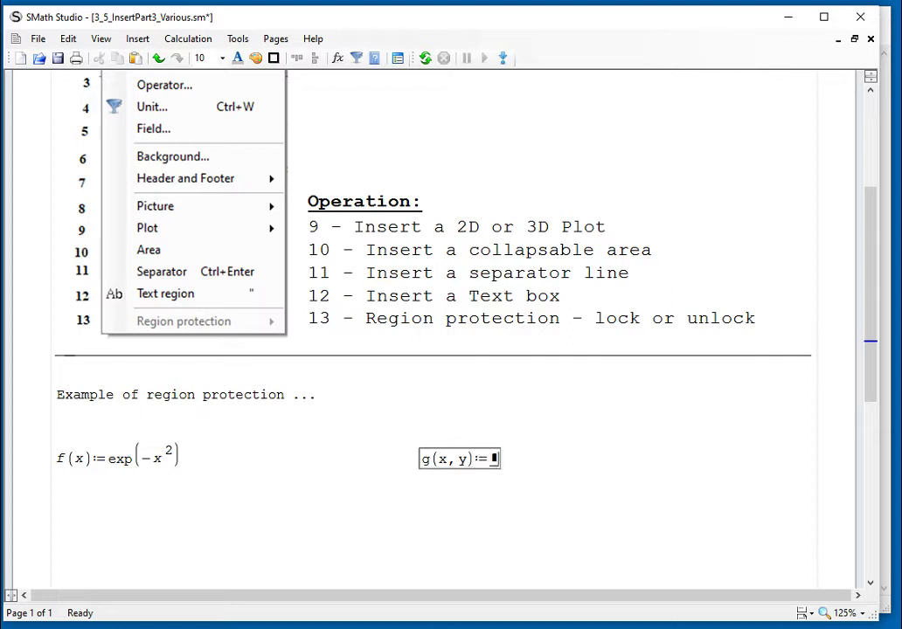
{"action": "type", "text": "x"}
{"action": "type", "text": "*y"}
{"action": "key", "text": "BackSpace"}
{"action": "key", "text": "BackSpace"}
{"action": "type", "text": "*"}
{"action": "type", "text": "+y"}
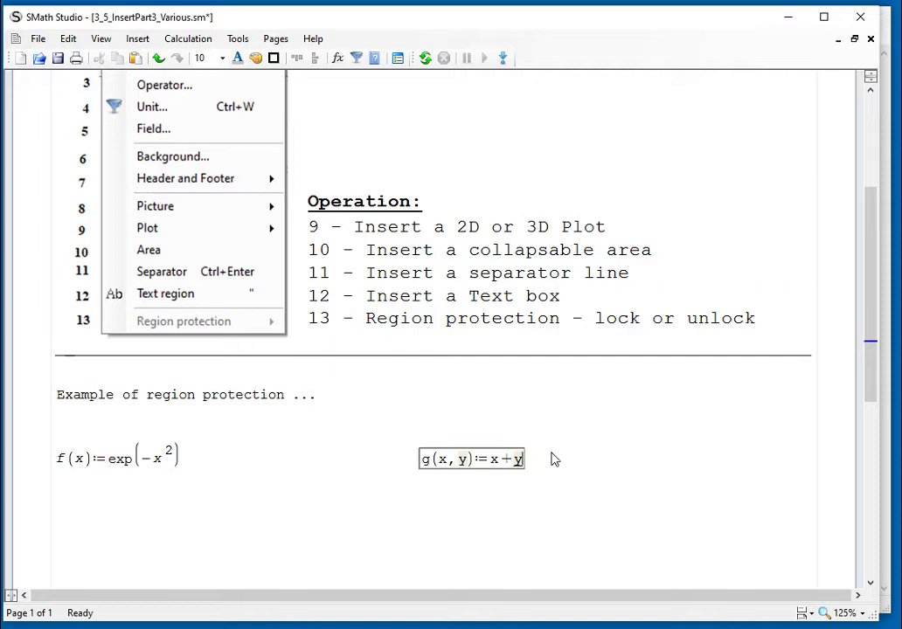
{"action": "left_click", "coordinate": [599, 459]}
{"action": "scroll", "coordinate": [604, 463], "scroll_direction": "down", "scroll_amount": 3}
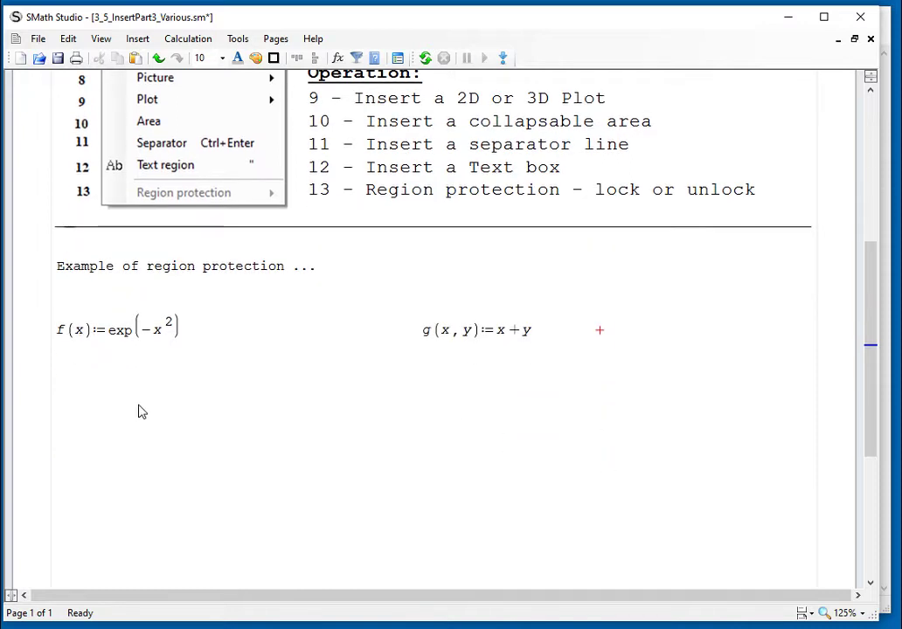
Insert a 2D plot below the definitions that graphs f(x)
{"action": "left_click", "coordinate": [54, 366]}
{"action": "left_click", "coordinate": [137, 40]}
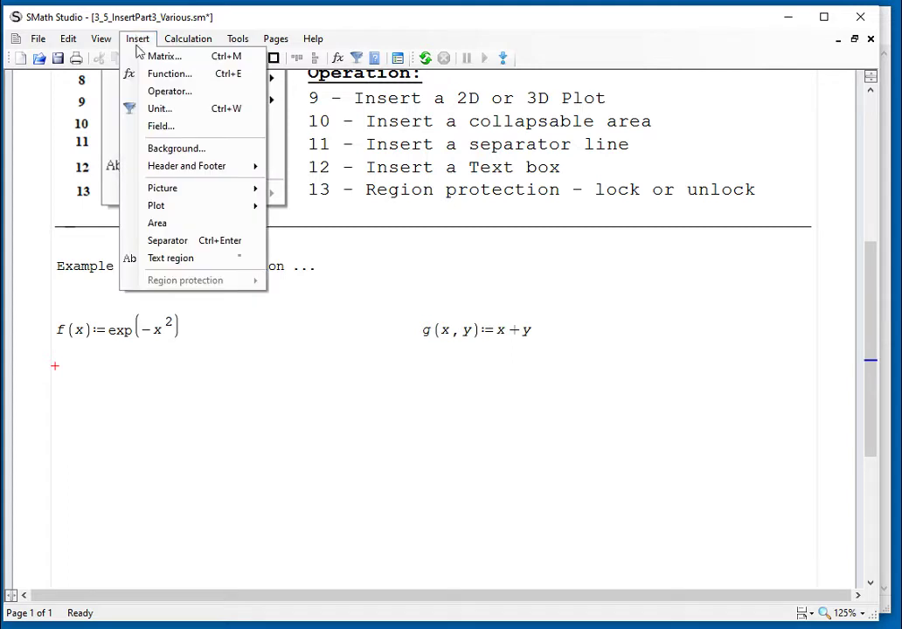
{"action": "mouse_move", "coordinate": [195, 213]}
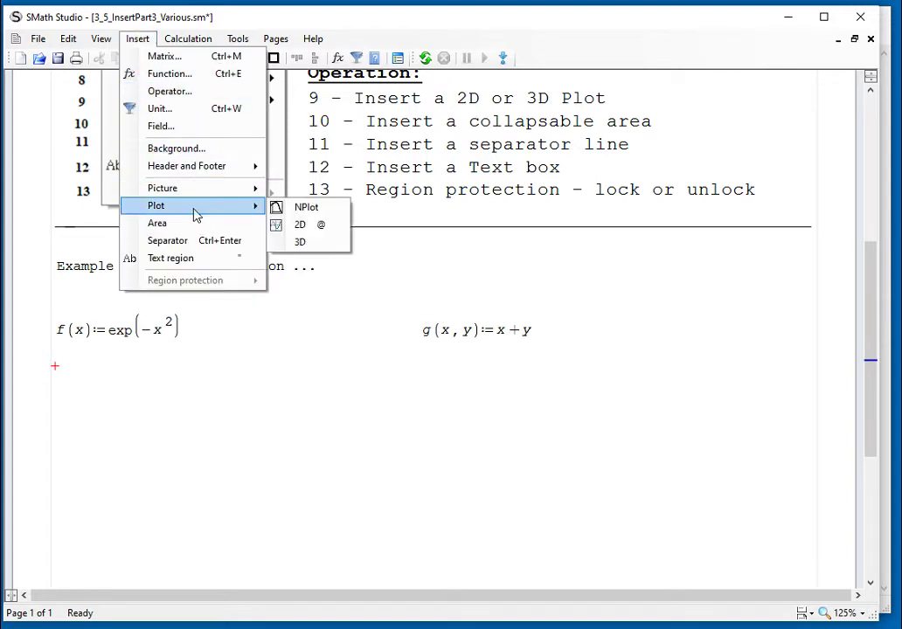
{"action": "left_click", "coordinate": [319, 226]}
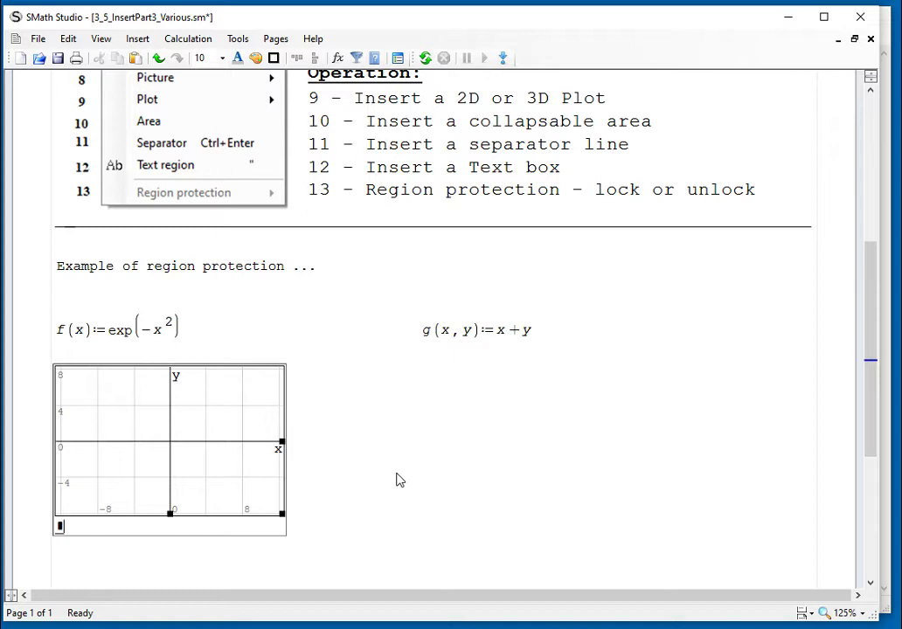
{"action": "left_click", "coordinate": [442, 542]}
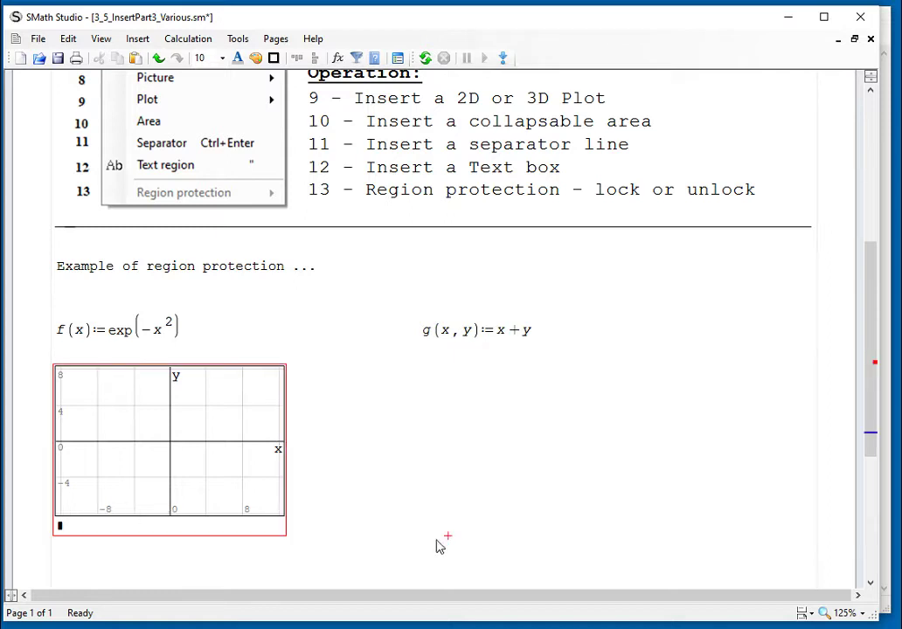
{"action": "left_click", "coordinate": [61, 526]}
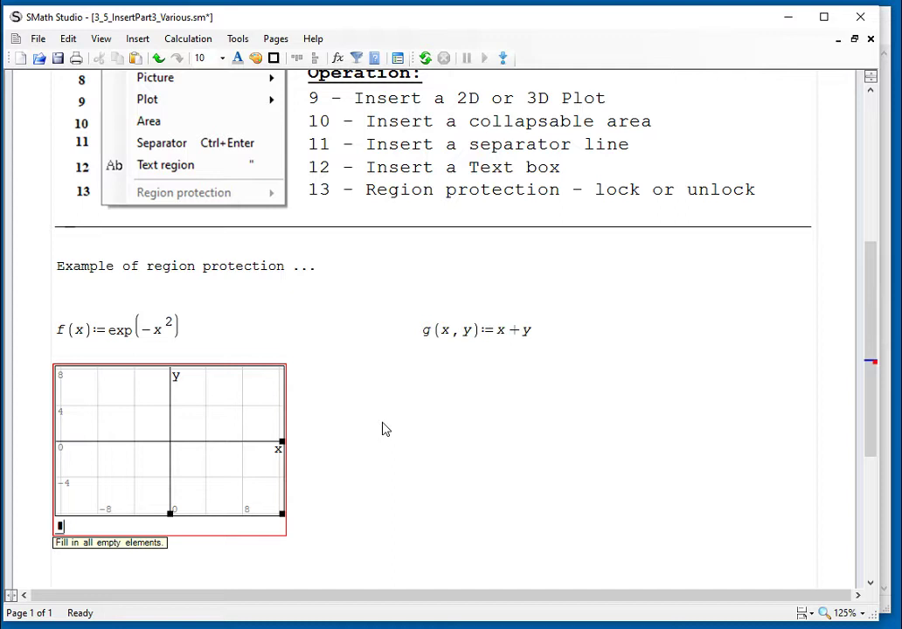
{"action": "type", "text": "f(x"}
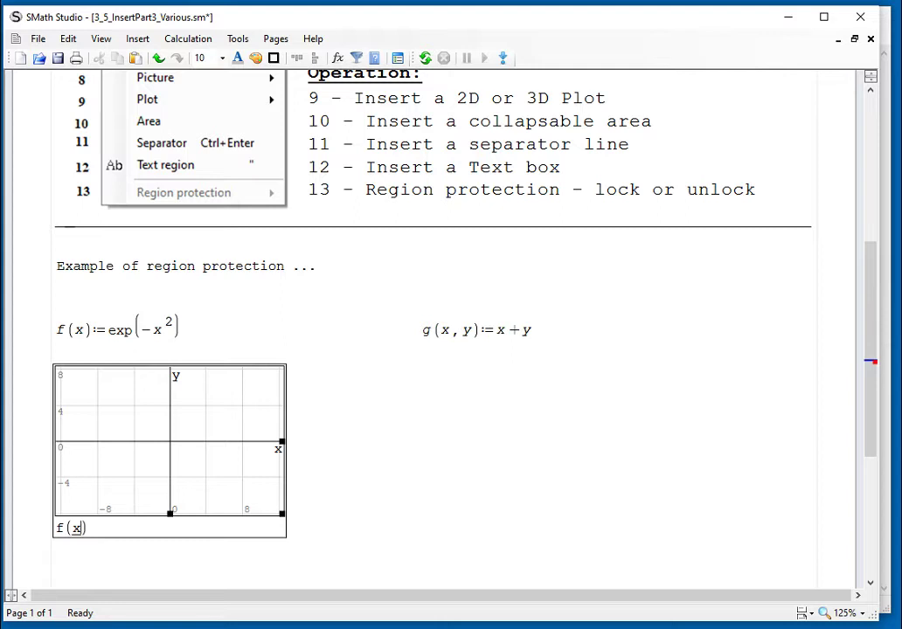
{"action": "left_click", "coordinate": [513, 448]}
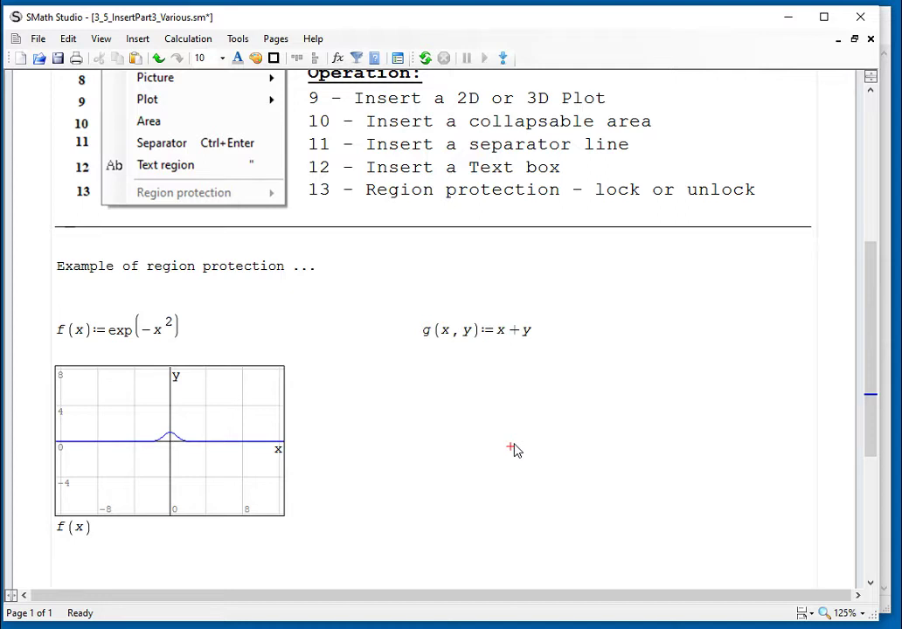
Pan the f(x) plot so its origin shifts toward the bottom-left
{"action": "left_click", "coordinate": [214, 418]}
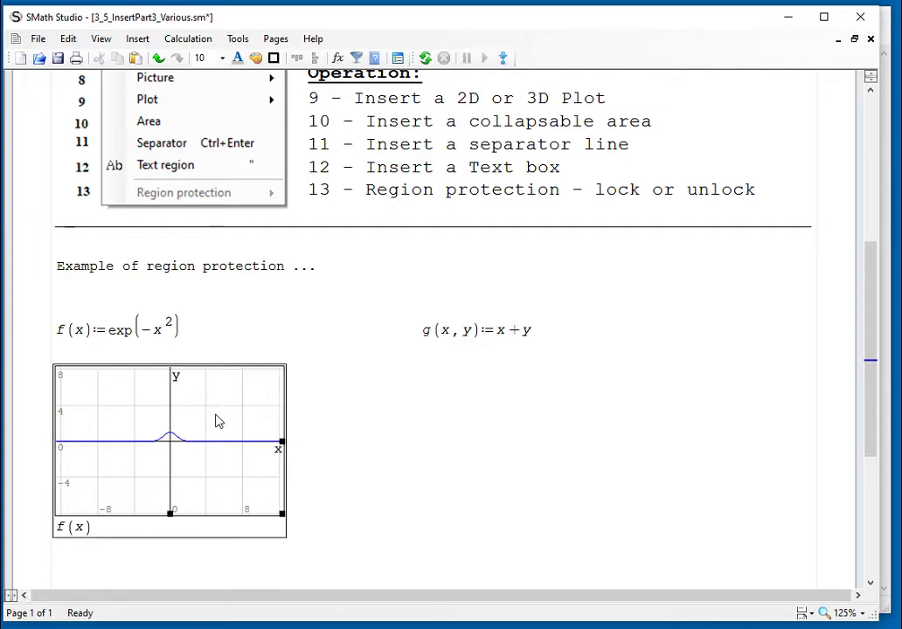
{"action": "left_click_drag", "start_coordinate": [215, 420], "coordinate": [208, 468]}
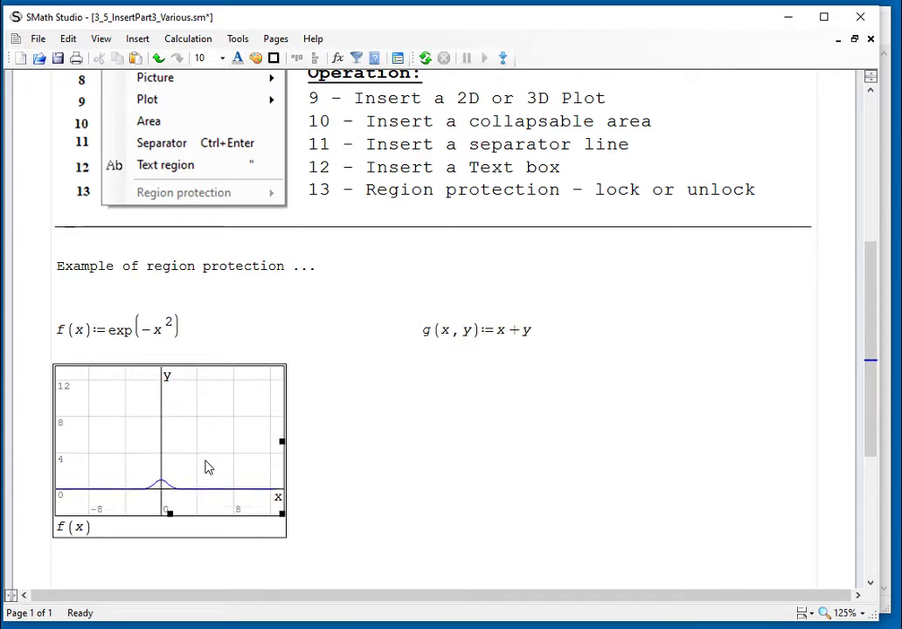
{"action": "left_click", "coordinate": [413, 438]}
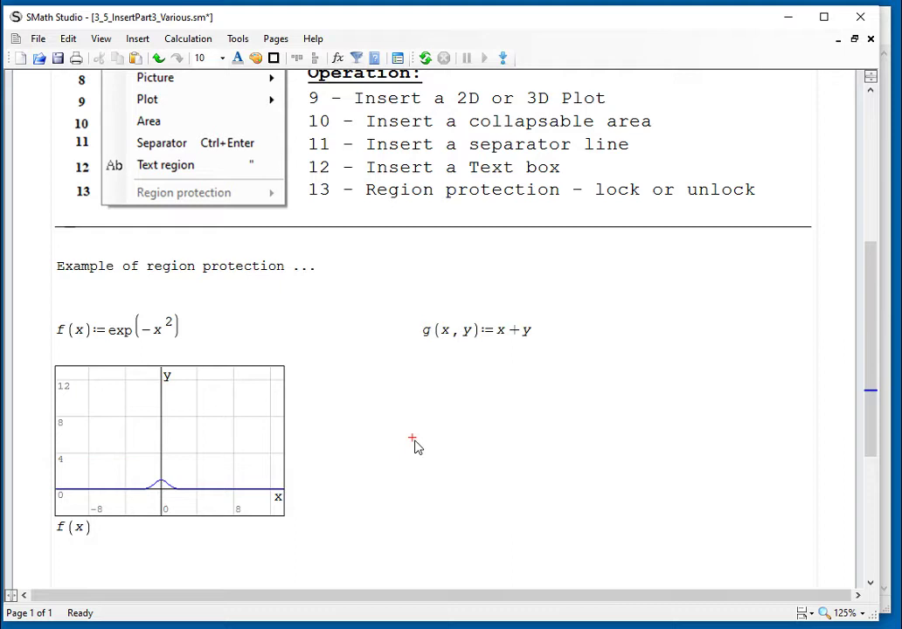
Zoom the plot axes so the bell curve spans x about −2 to 2, y up to 1
{"action": "left_click", "coordinate": [229, 457]}
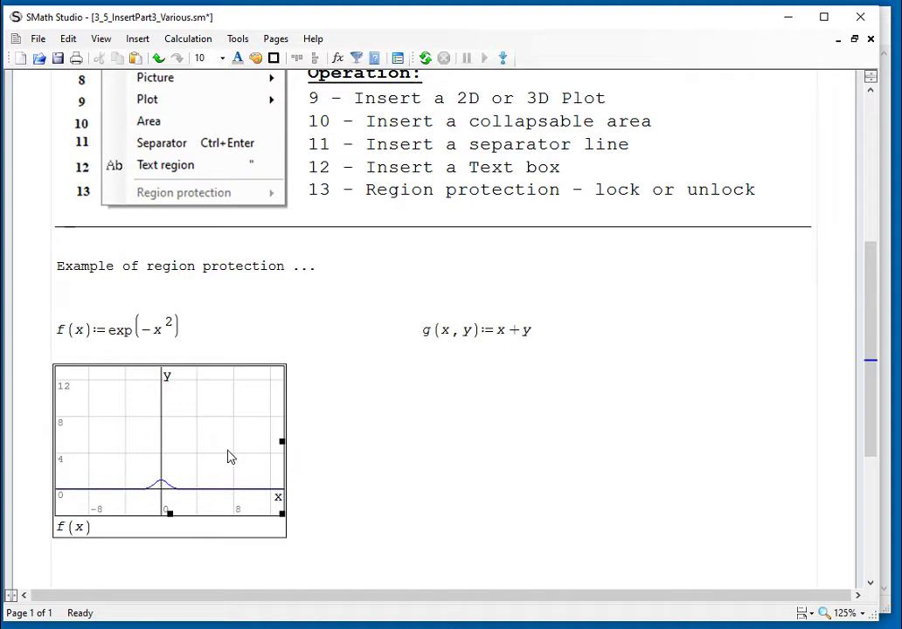
{"action": "scroll", "coordinate": [229, 458], "scroll_direction": "up", "scroll_amount": 3}
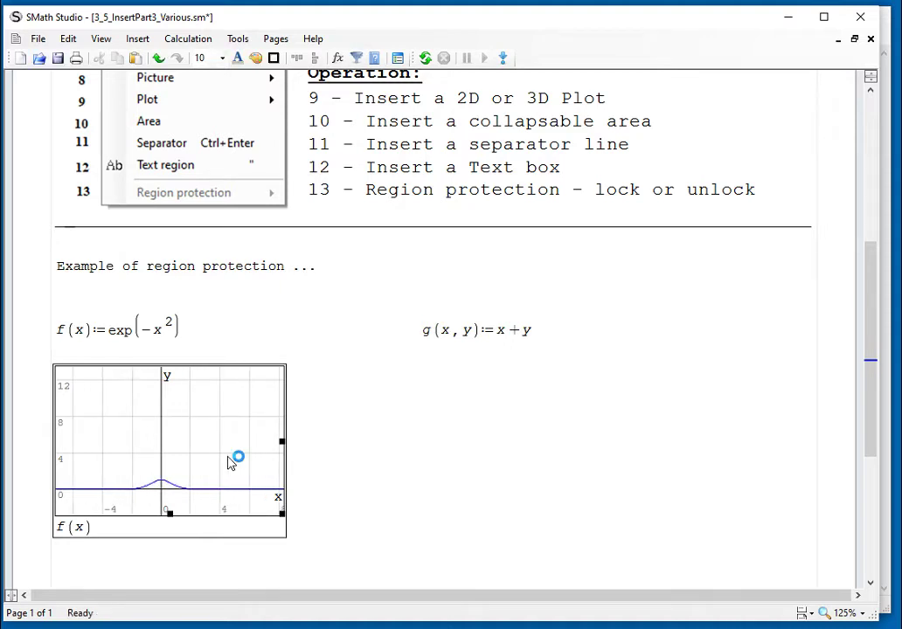
{"action": "scroll", "coordinate": [229, 463], "scroll_direction": "up", "scroll_amount": 2}
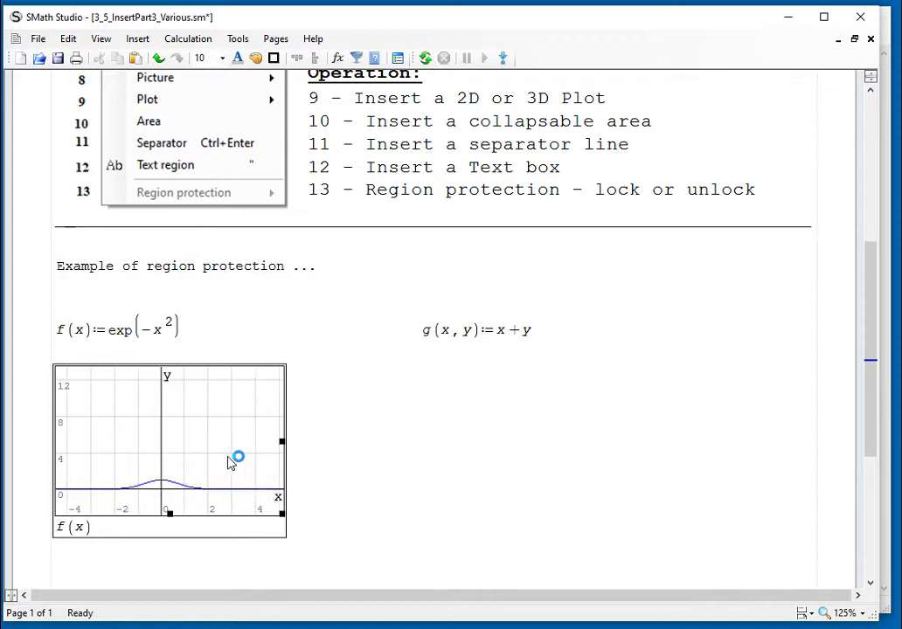
{"action": "scroll", "coordinate": [229, 463], "scroll_direction": "up", "scroll_amount": 2}
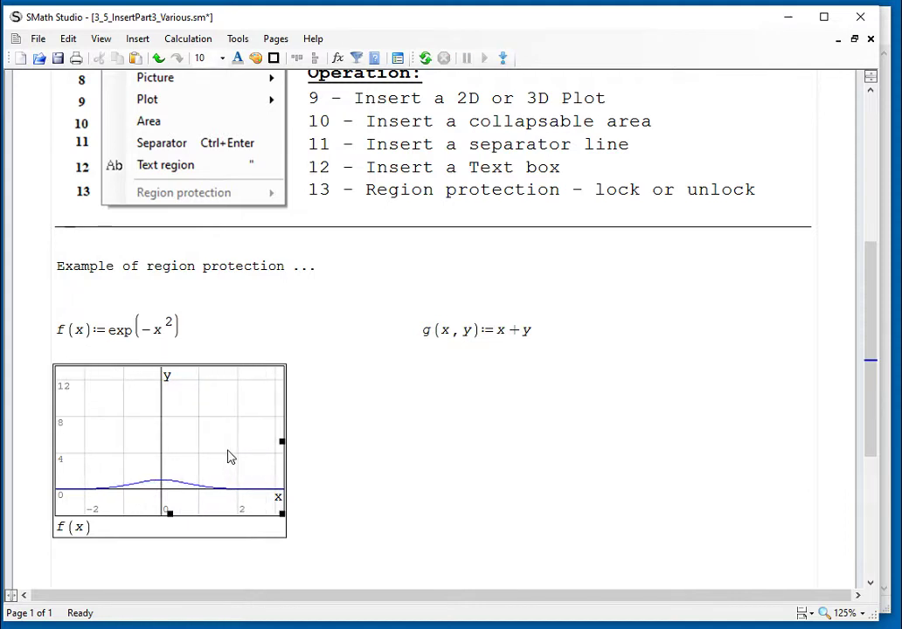
{"action": "scroll", "coordinate": [229, 456], "scroll_direction": "down", "scroll_amount": 3}
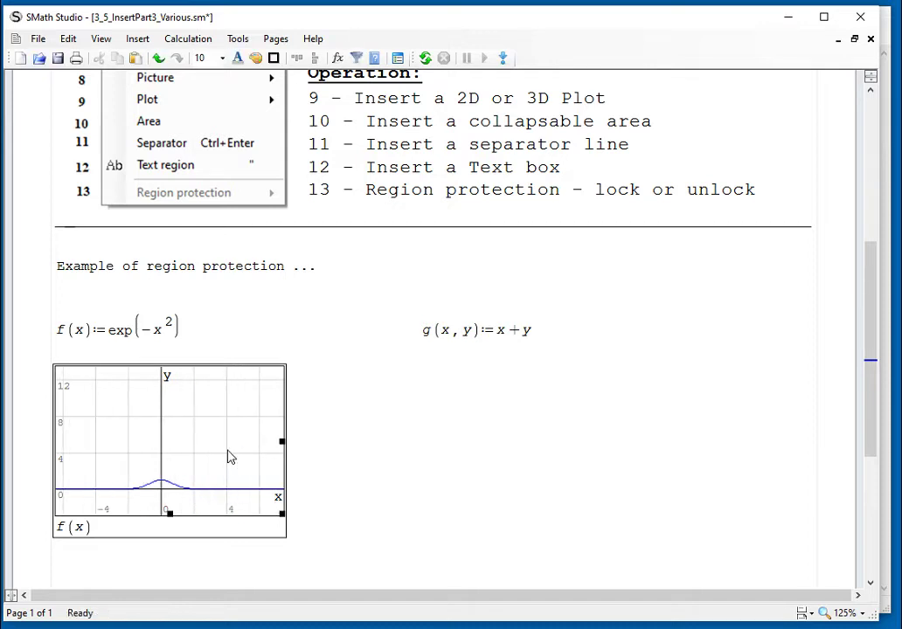
{"action": "scroll", "coordinate": [229, 456], "scroll_direction": "up", "scroll_amount": 3}
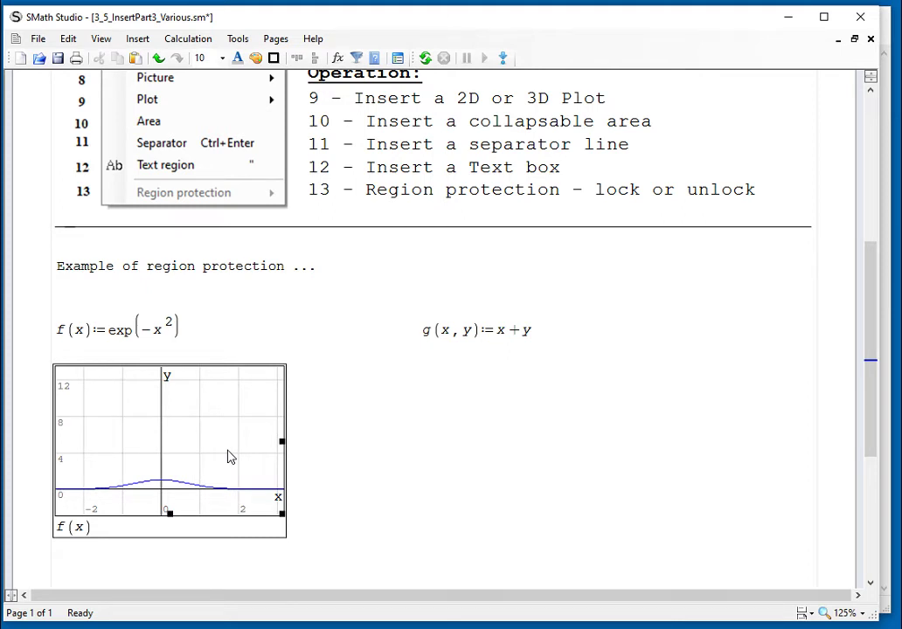
{"action": "scroll", "coordinate": [229, 457], "scroll_direction": "up", "scroll_amount": 4}
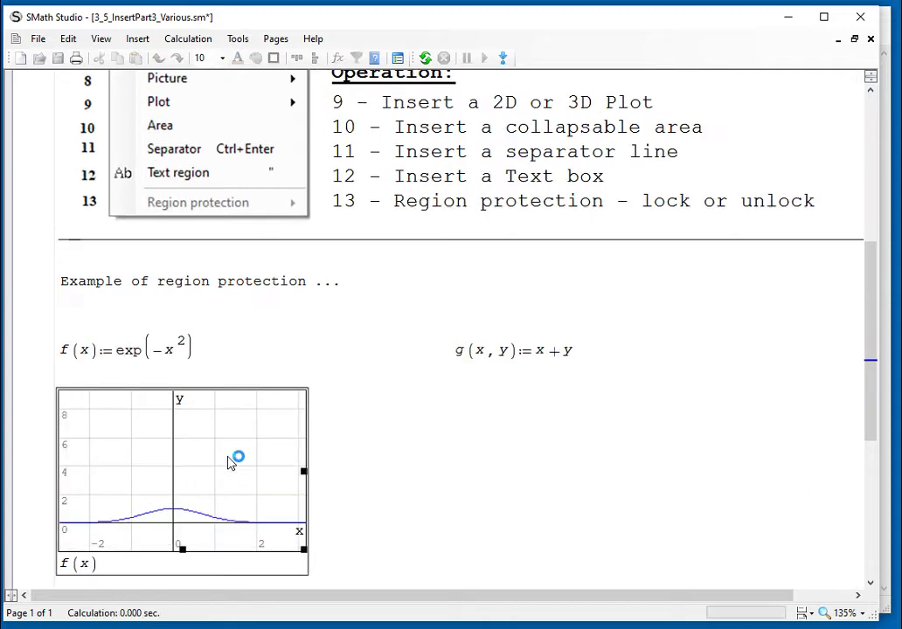
{"action": "scroll", "coordinate": [229, 456], "scroll_direction": "up", "scroll_amount": 5}
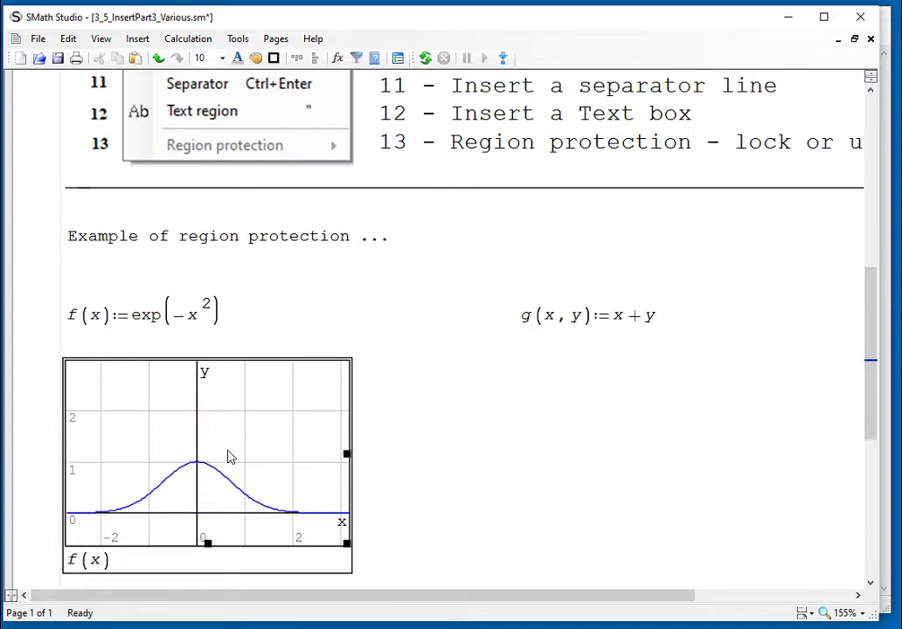
{"action": "scroll", "coordinate": [229, 456], "scroll_direction": "up", "scroll_amount": 4}
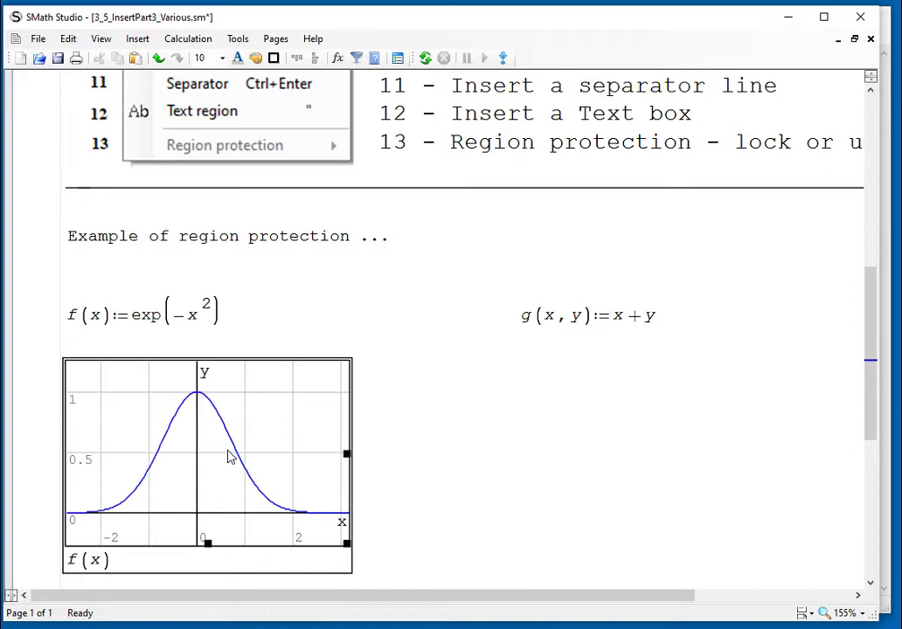
{"action": "left_click", "coordinate": [508, 462]}
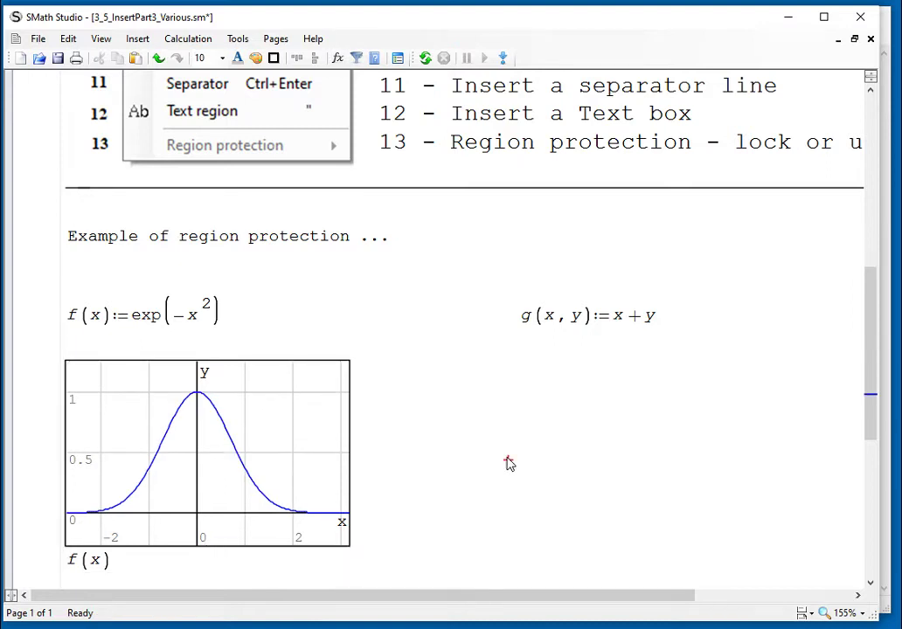
{"action": "scroll", "coordinate": [510, 463], "scroll_direction": "down", "scroll_amount": 1}
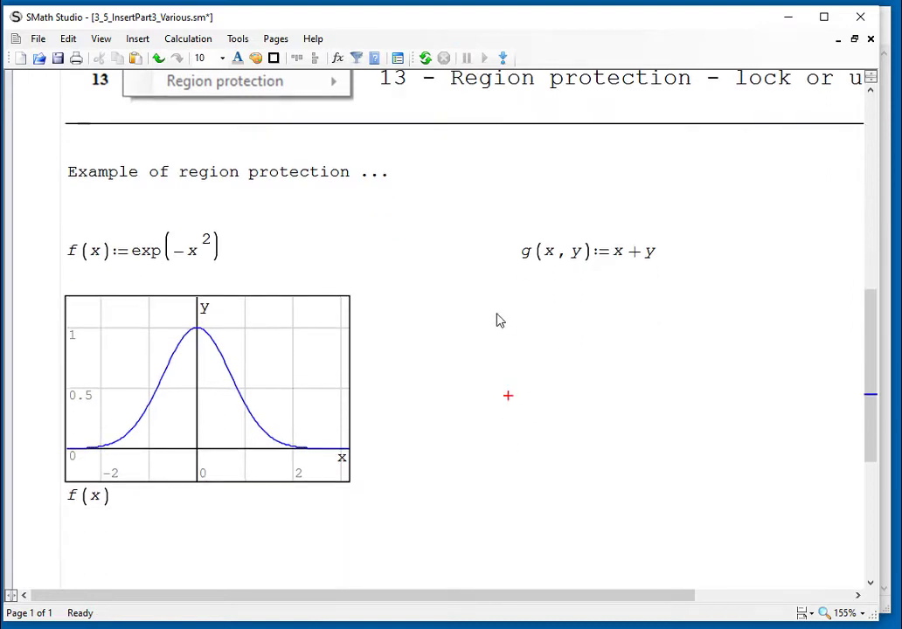
Insert a 3D plot of g(x,y) beside the f(x) graph
{"action": "left_click", "coordinate": [452, 286]}
{"action": "left_click", "coordinate": [145, 39]}
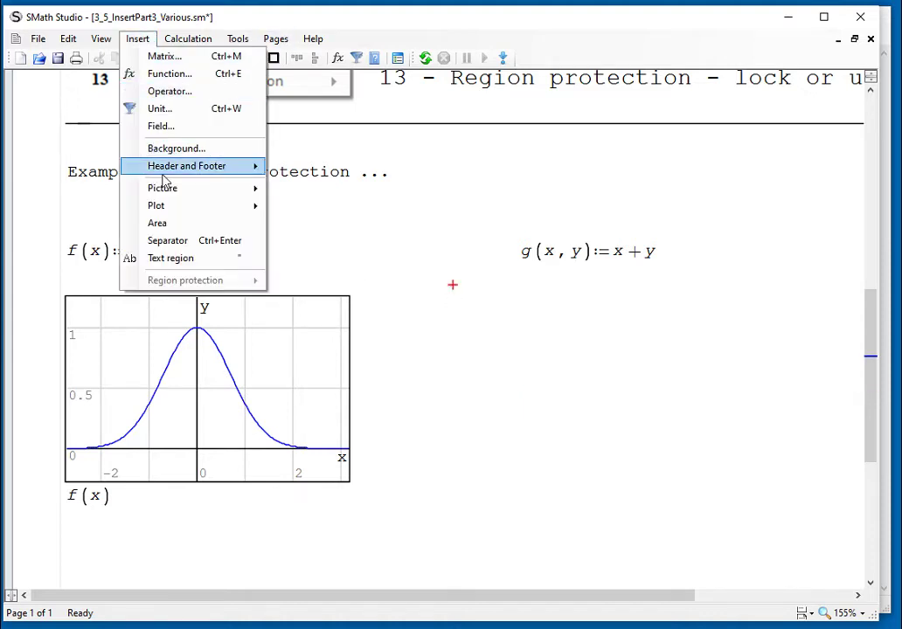
{"action": "mouse_move", "coordinate": [175, 212]}
{"action": "left_click", "coordinate": [310, 245]}
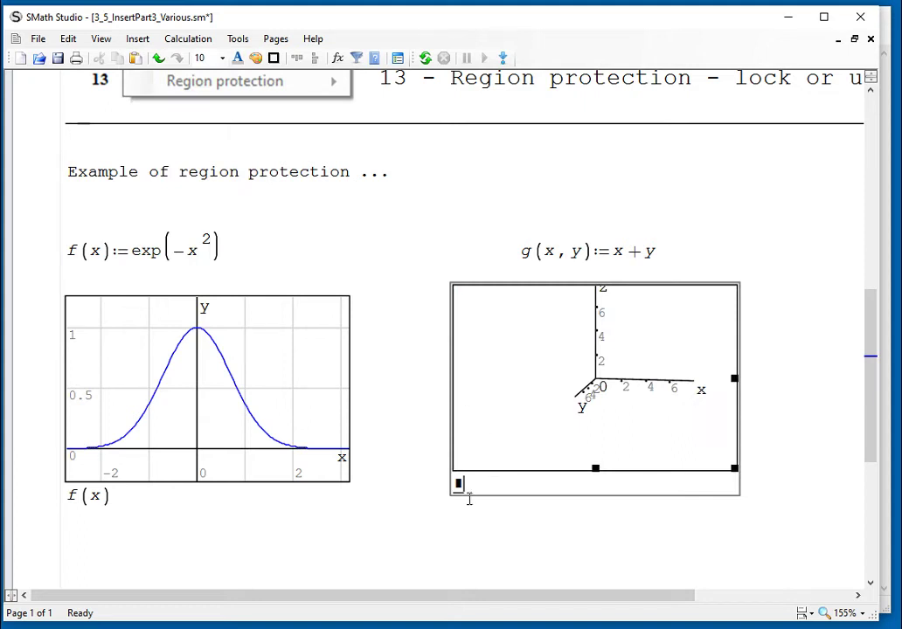
{"action": "type", "text": "g(x,y"}
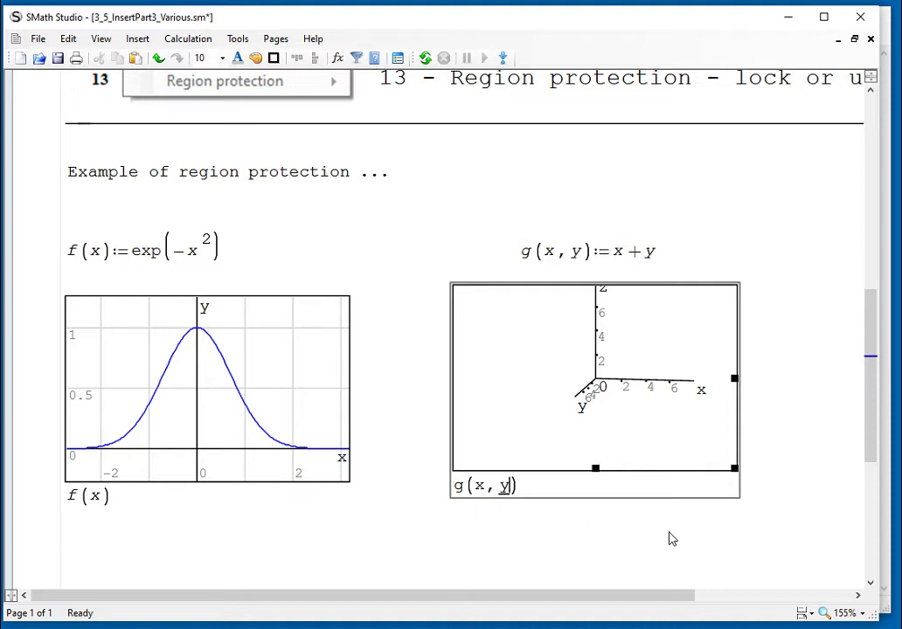
{"action": "left_click", "coordinate": [761, 530]}
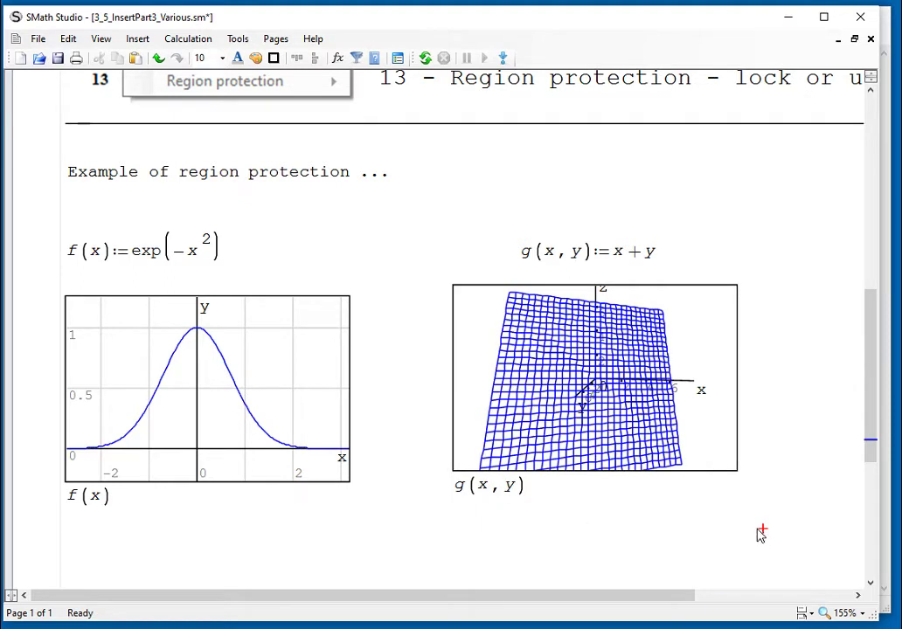
Rotate the g(x, y) surface plot to a new viewing angle
{"action": "left_click", "coordinate": [660, 425]}
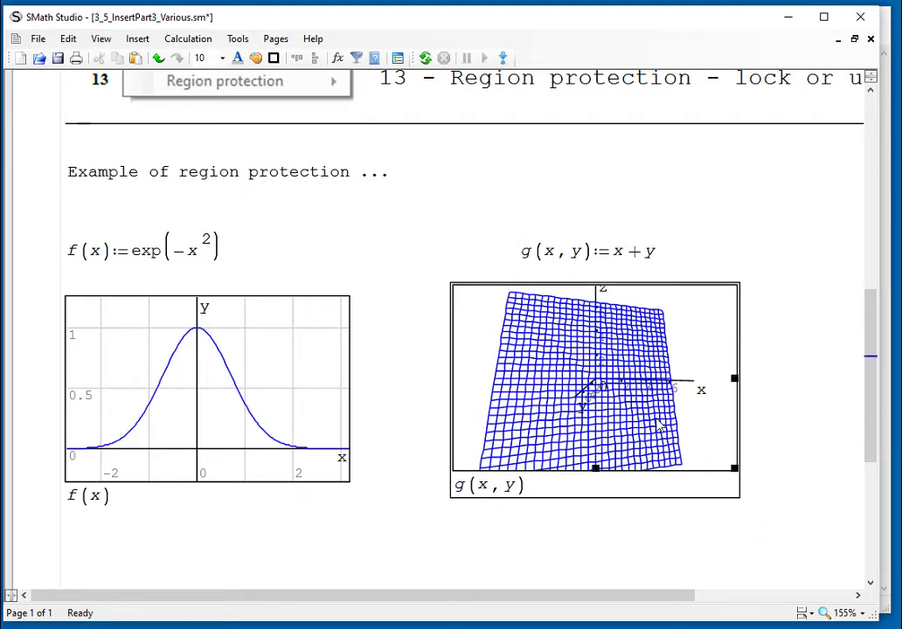
{"action": "left_click_drag", "start_coordinate": [660, 426], "coordinate": [667, 394]}
{"action": "left_click", "coordinate": [780, 430]}
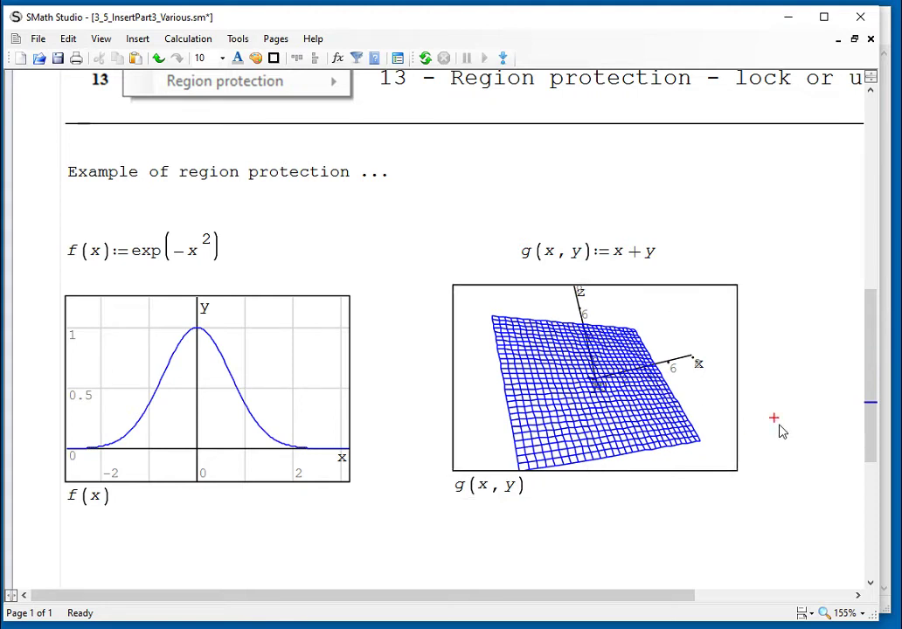
{"action": "scroll", "coordinate": [781, 431], "scroll_direction": "down", "scroll_amount": 1}
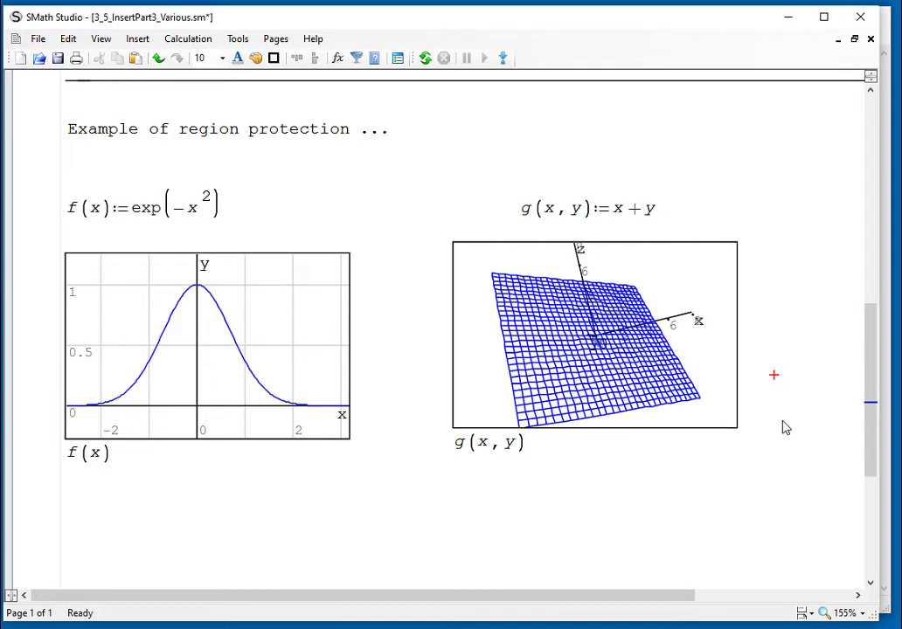
{"action": "scroll", "coordinate": [785, 428], "scroll_direction": "up", "scroll_amount": 2}
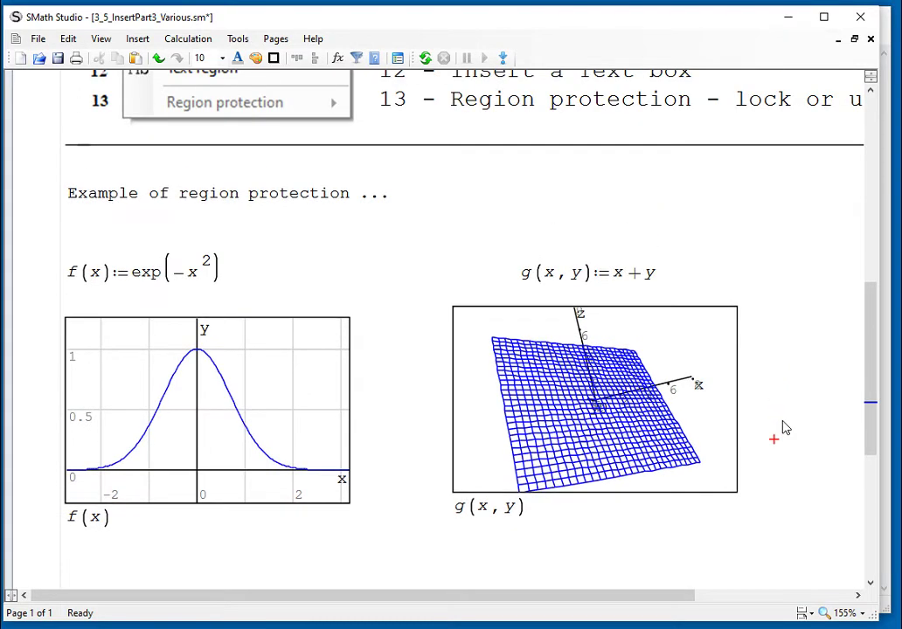
{"action": "scroll", "coordinate": [784, 428], "scroll_direction": "up", "scroll_amount": 2}
{"action": "scroll", "coordinate": [784, 426], "scroll_direction": "up", "scroll_amount": 3}
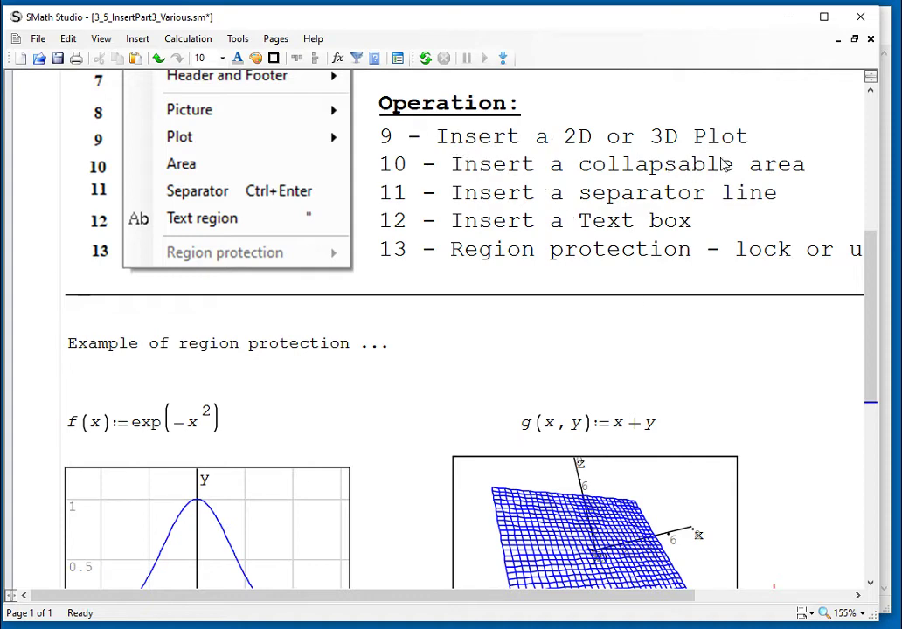
{"action": "scroll", "coordinate": [745, 239], "scroll_direction": "down", "scroll_amount": 3}
{"action": "scroll", "coordinate": [798, 404], "scroll_direction": "up", "scroll_amount": 10}
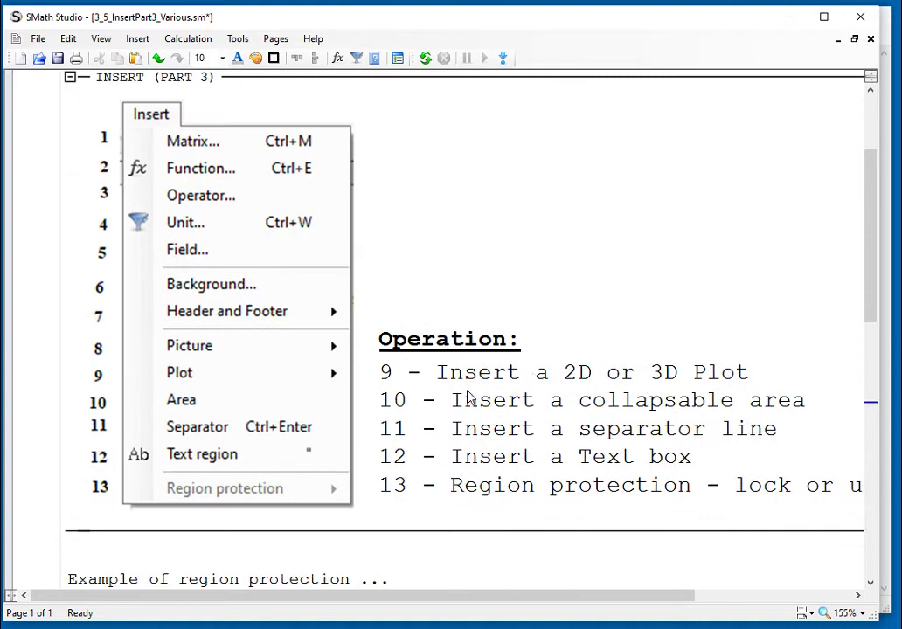
{"action": "left_click_drag", "start_coordinate": [461, 400], "coordinate": [528, 401]}
{"action": "left_click", "coordinate": [609, 482]}
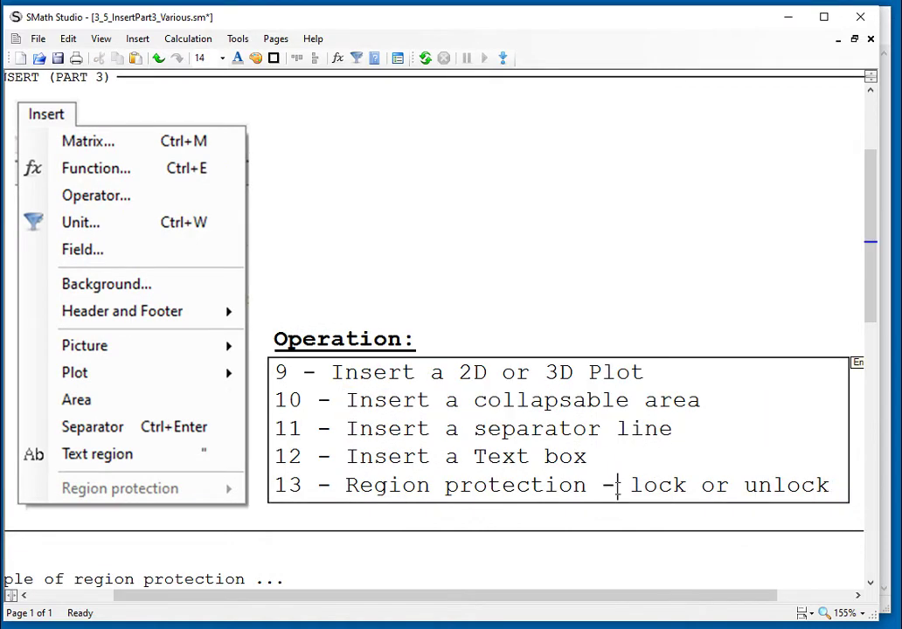
{"action": "scroll", "coordinate": [616, 483], "scroll_direction": "down", "scroll_amount": 17}
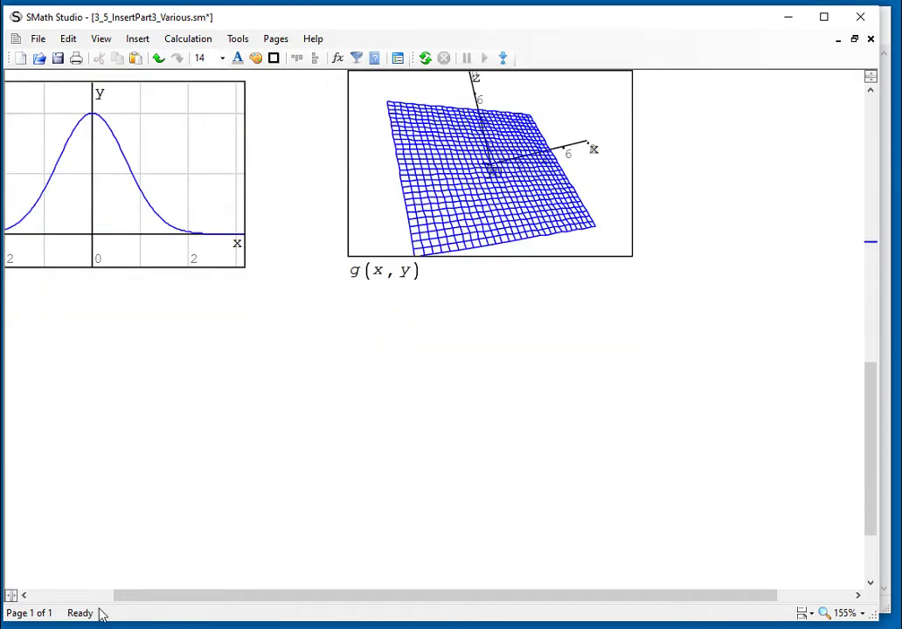
{"action": "left_click", "coordinate": [97, 596]}
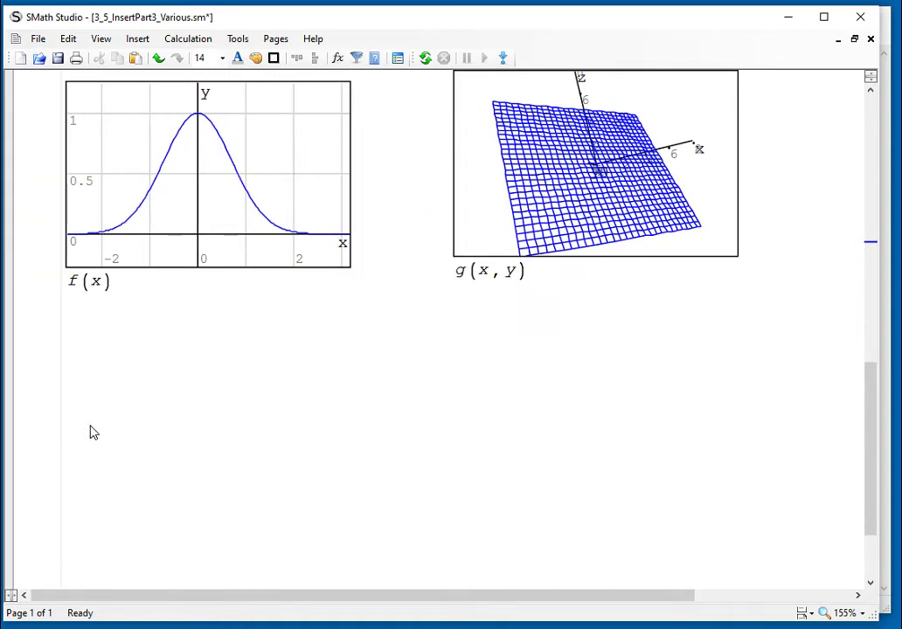
Save the worksheet and add a collapsible area titled 'Gaussian distribution' below the plots
{"action": "key", "text": "ctrl+s"}
{"action": "left_click", "coordinate": [67, 313]}
{"action": "left_click", "coordinate": [140, 39]}
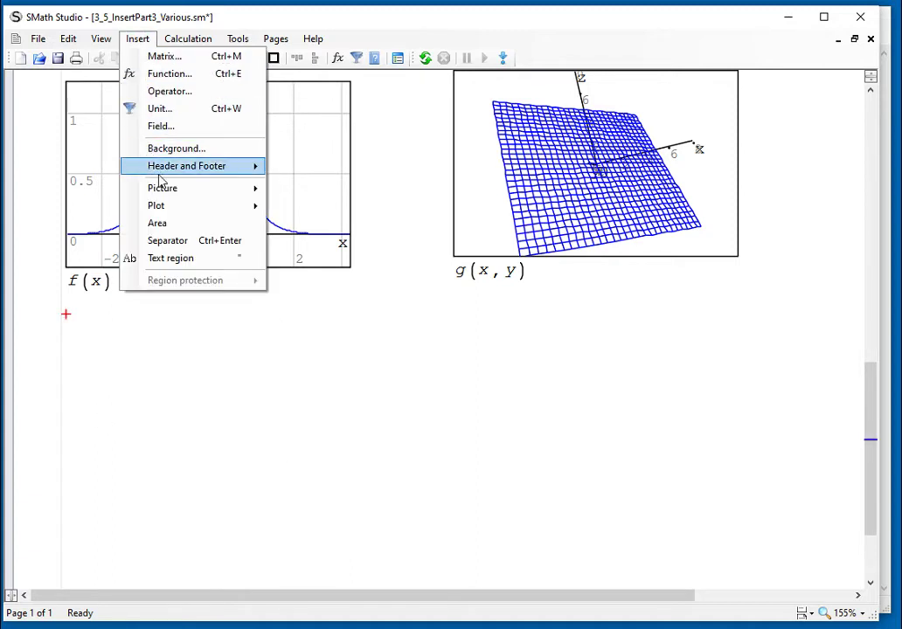
{"action": "left_click", "coordinate": [173, 224]}
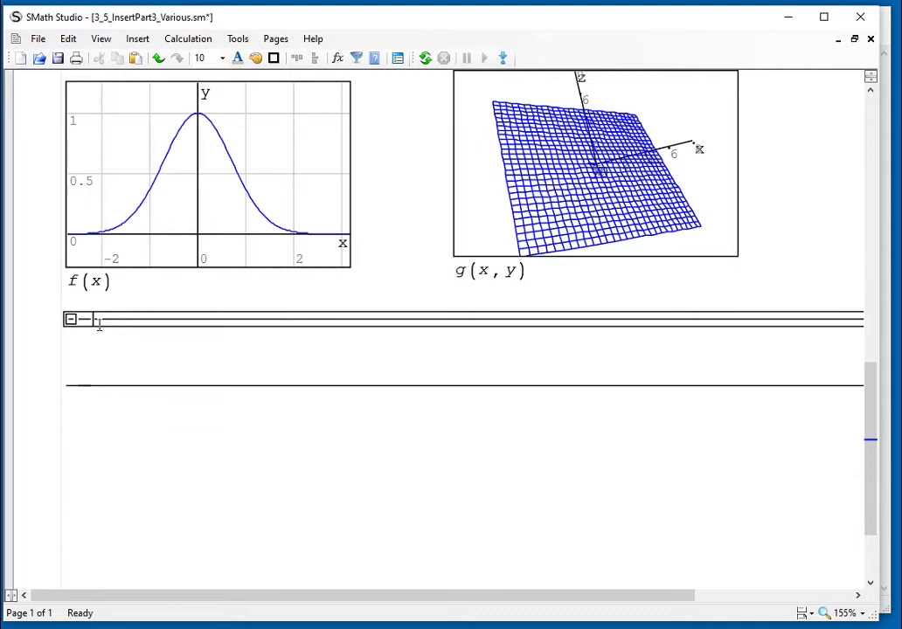
{"action": "type", "text": "Gaussian di"}
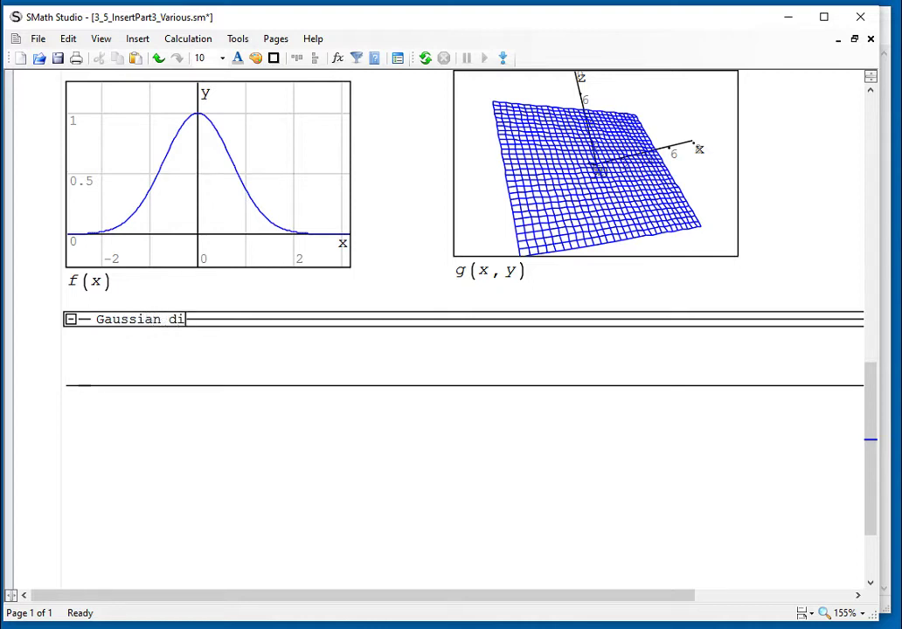
{"action": "type", "text": "stribution"}
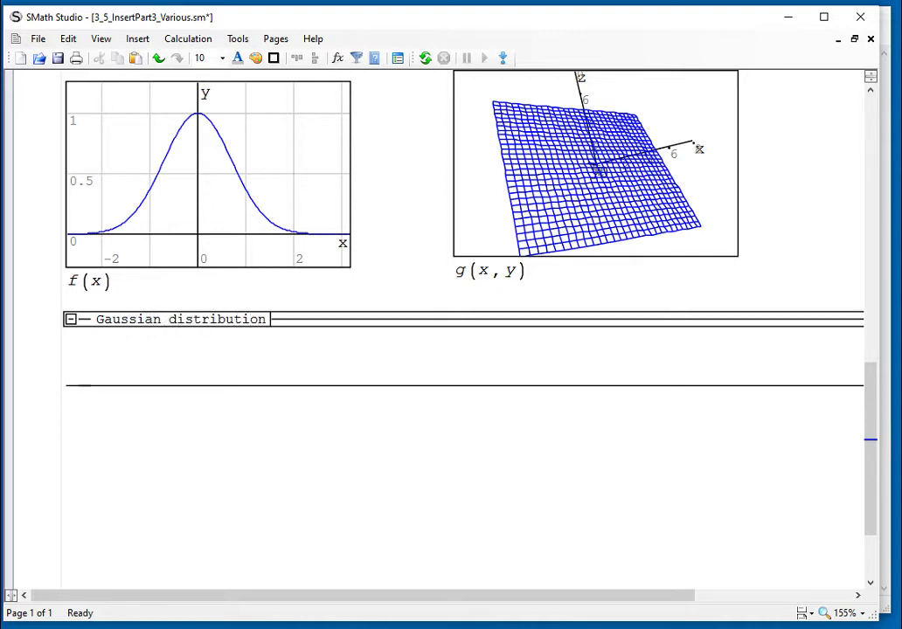
Commit the area title and add empty lines to enlarge the Gaussian distribution area
{"action": "left_click", "coordinate": [188, 358]}
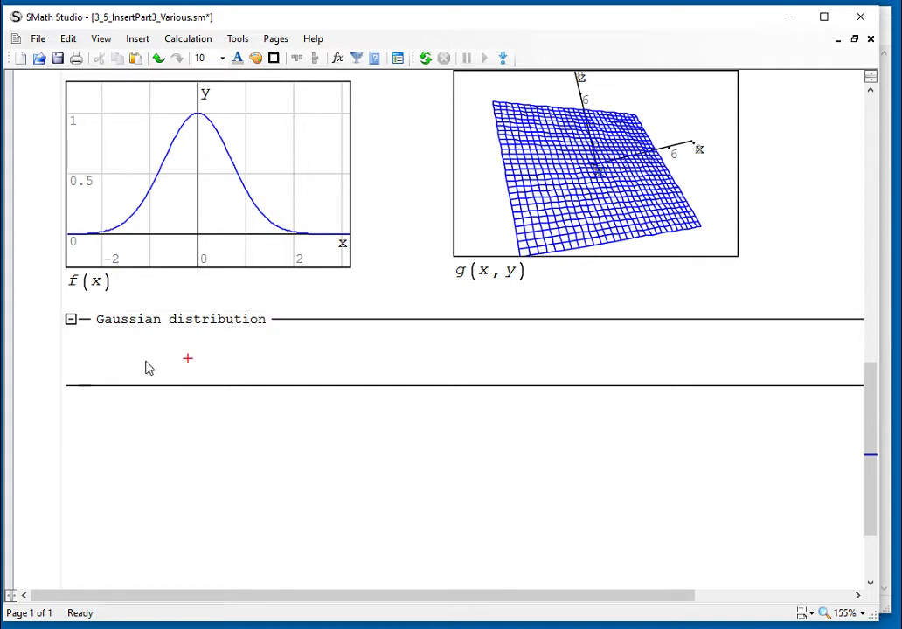
{"action": "left_click", "coordinate": [276, 324]}
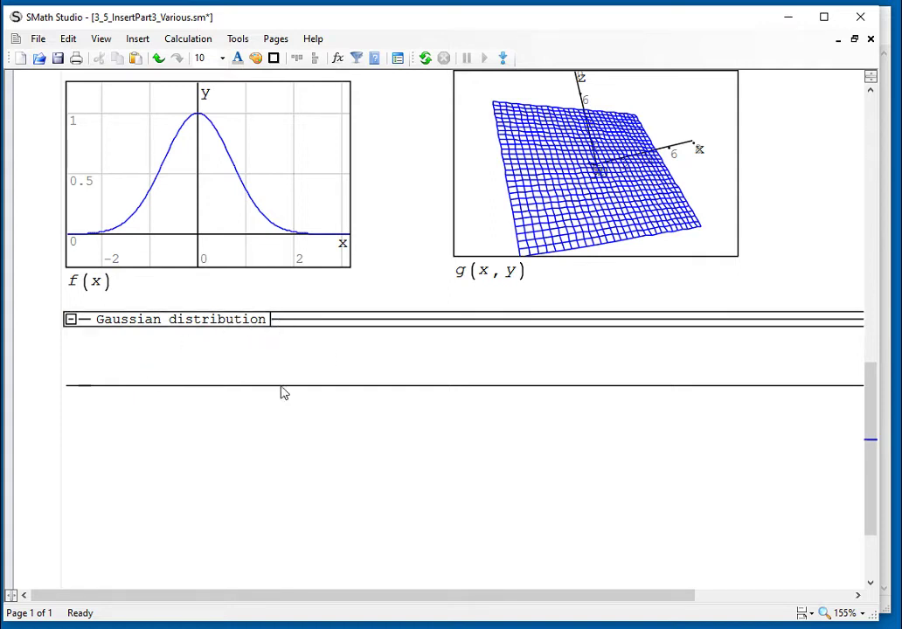
{"action": "left_click", "coordinate": [281, 393]}
{"action": "left_click", "coordinate": [277, 347]}
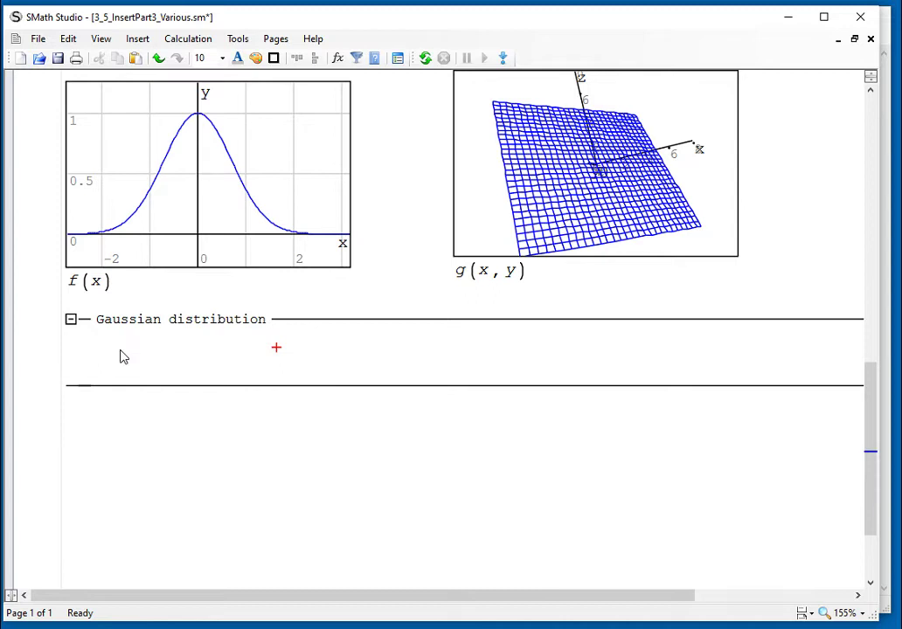
{"action": "left_click", "coordinate": [77, 338]}
{"action": "key", "text": "Return"}
{"action": "key", "text": "Return"}
{"action": "key", "text": "Return"}
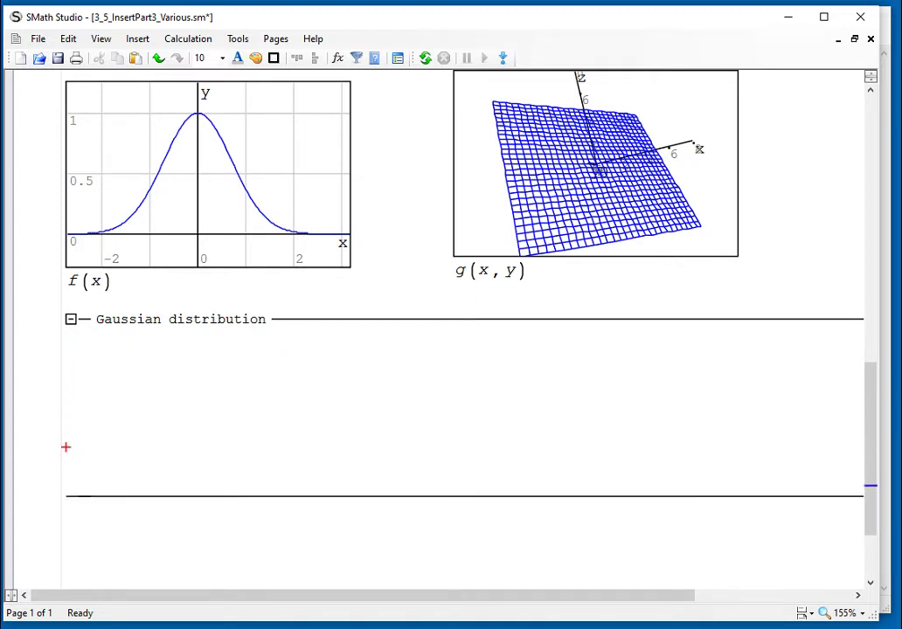
Write the note 'This function defines the Gaussian distribution:' at the area's top
{"action": "left_click", "coordinate": [68, 339]}
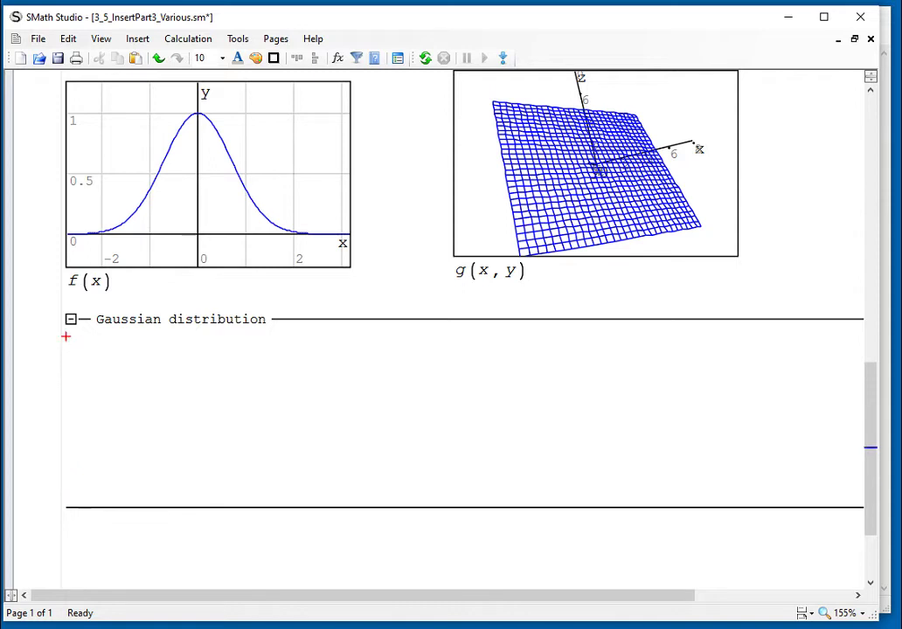
{"action": "type", "text": "This funci"}
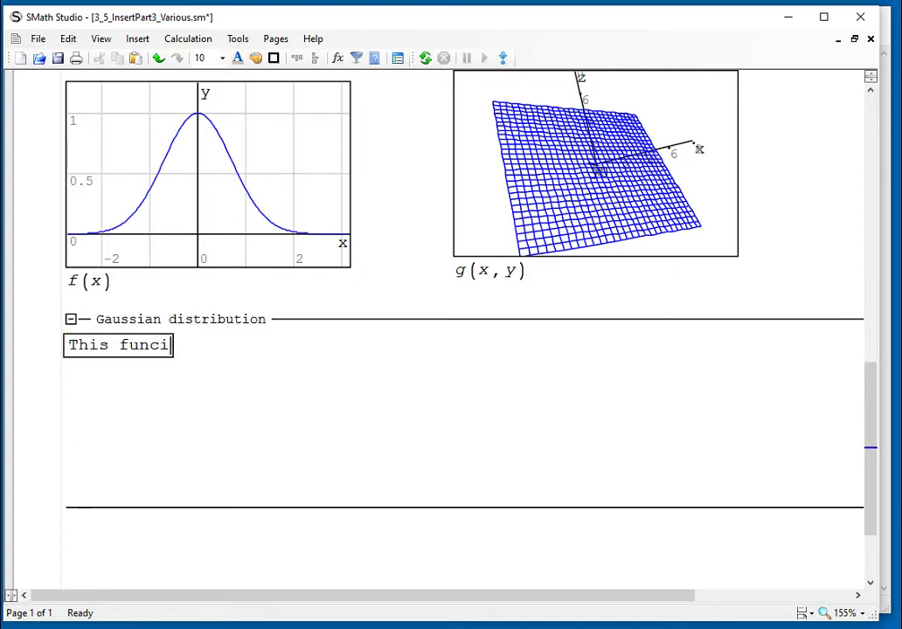
{"action": "key", "text": "BackSpace"}
{"action": "type", "text": "tion defines "}
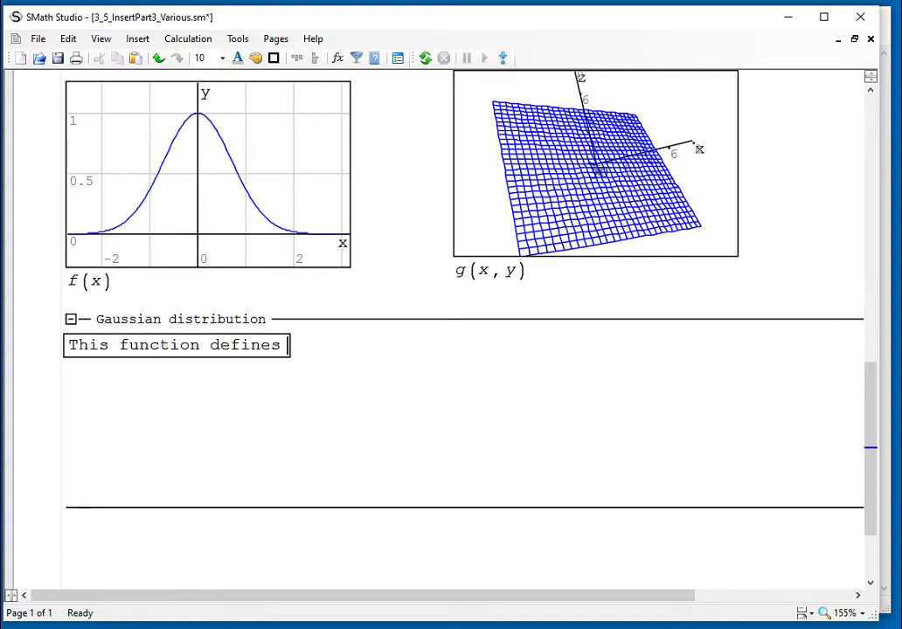
{"action": "type", "text": "the Gaus"}
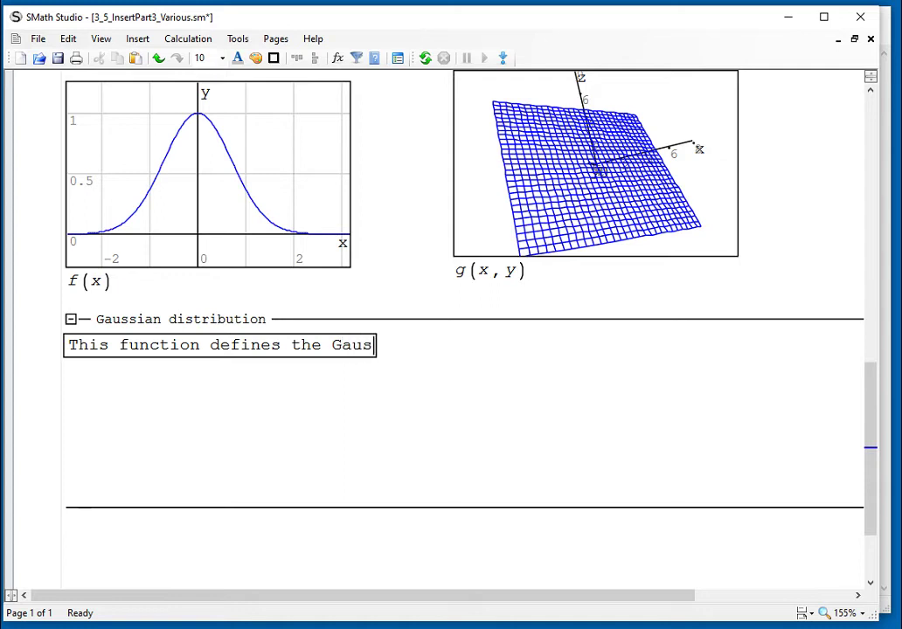
{"action": "type", "text": "sian distribution:"}
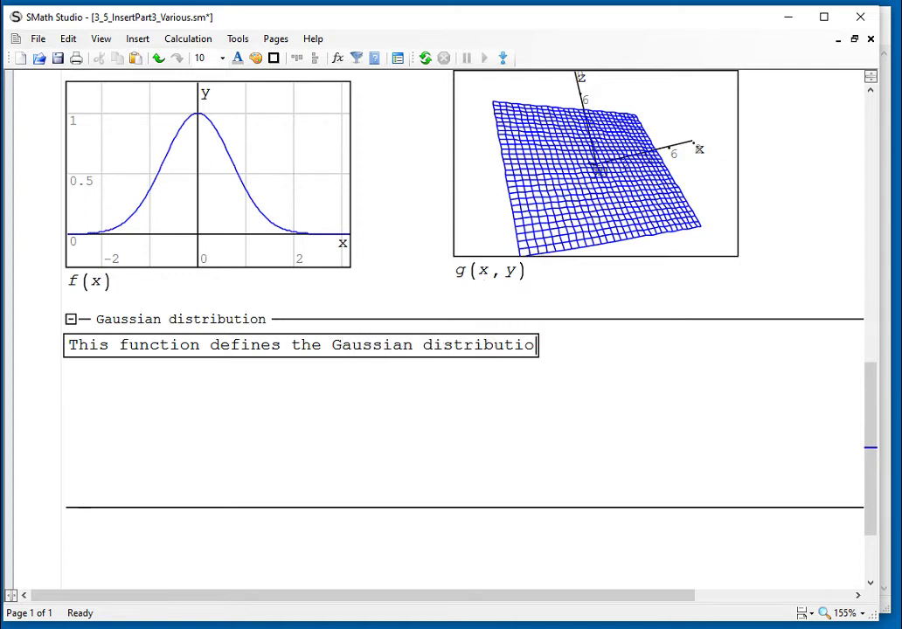
Begin the definition f(x) := 1/√(2·π) below the note
{"action": "left_click", "coordinate": [91, 417]}
{"action": "type", "text": "f(x"}
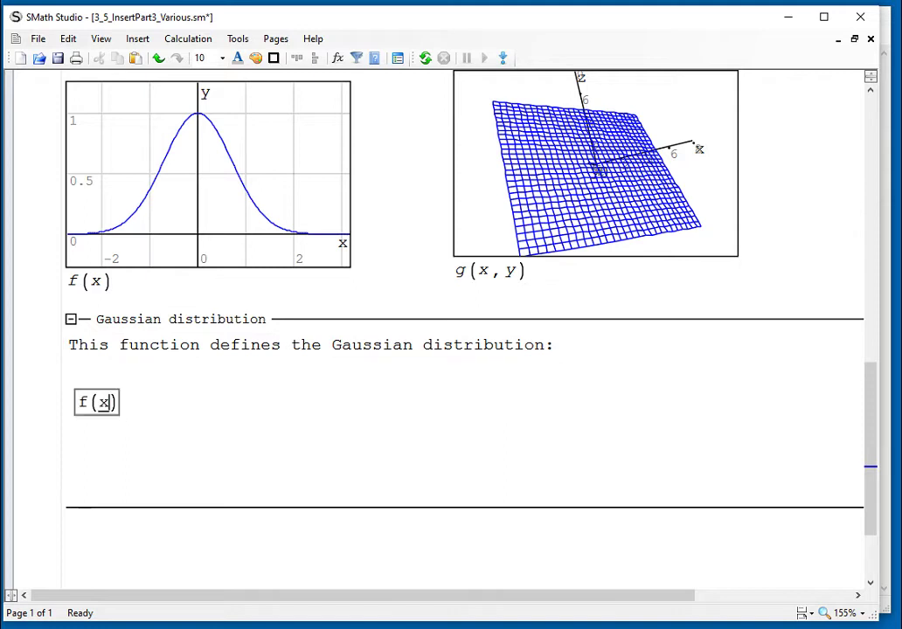
{"action": "type", "text": ":="}
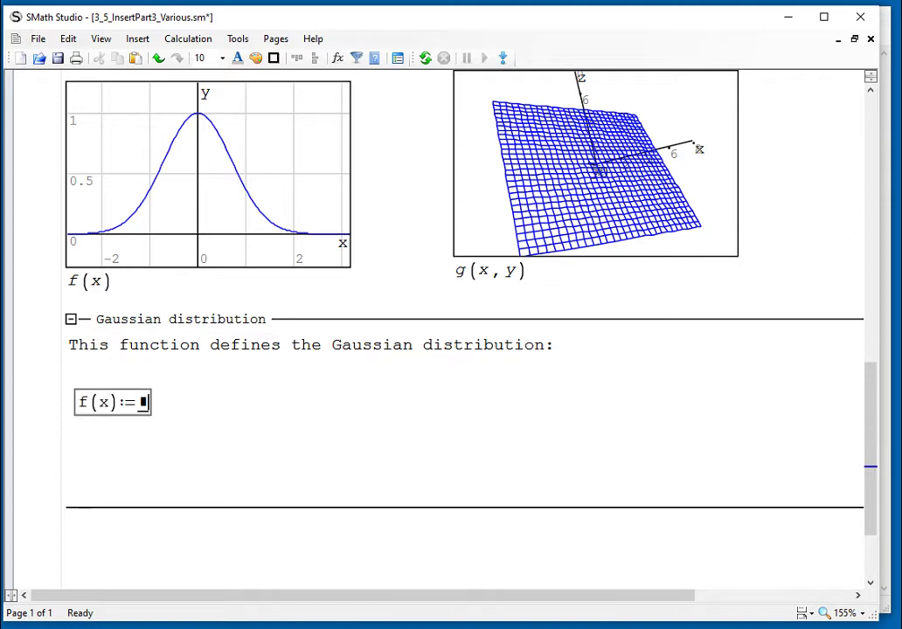
{"action": "type", "text": "g"}
{"action": "key", "text": "BackSpace"}
{"action": "type", "text": "1/"}
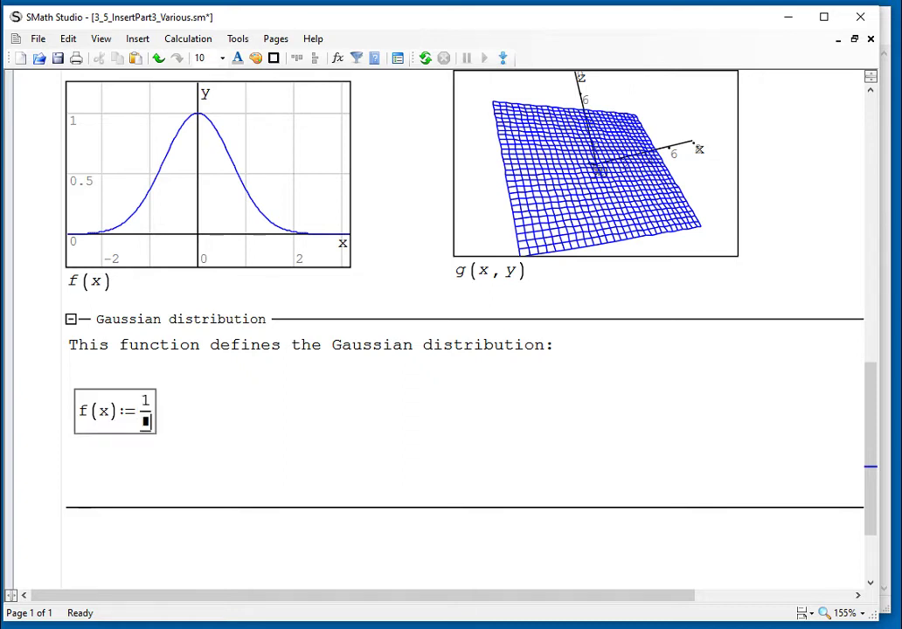
{"action": "type", "text": "sqrt"}
{"action": "type", "text": "("}
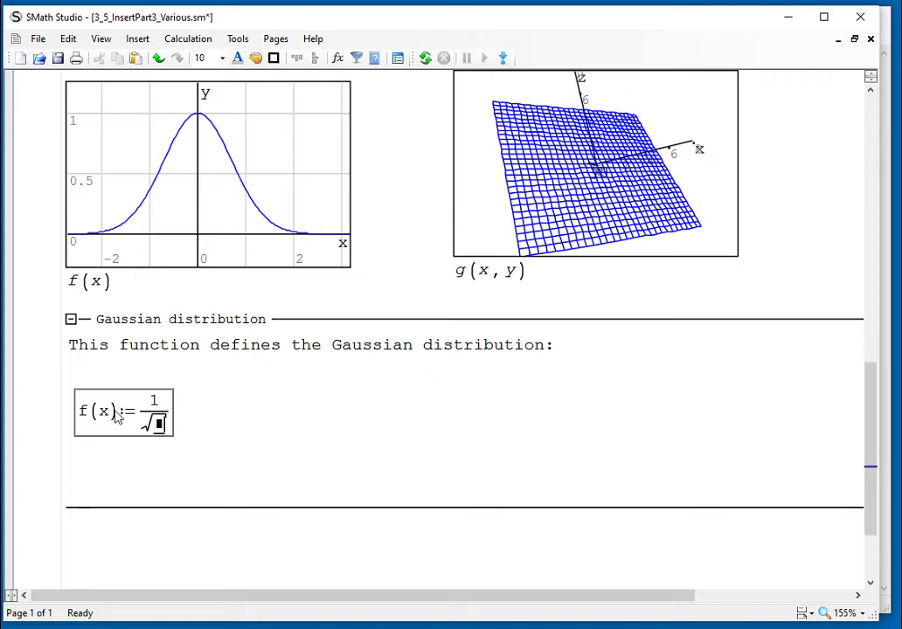
{"action": "type", "text": "2*"}
{"action": "type", "text": "p"}
{"action": "key", "text": "ctrl+g"}
{"action": "key", "text": "space"}
{"action": "key", "text": "space"}
Complete the definition with ·exp(−x²/2), fixing the exponent along the way
{"action": "type", "text": "*exp("}
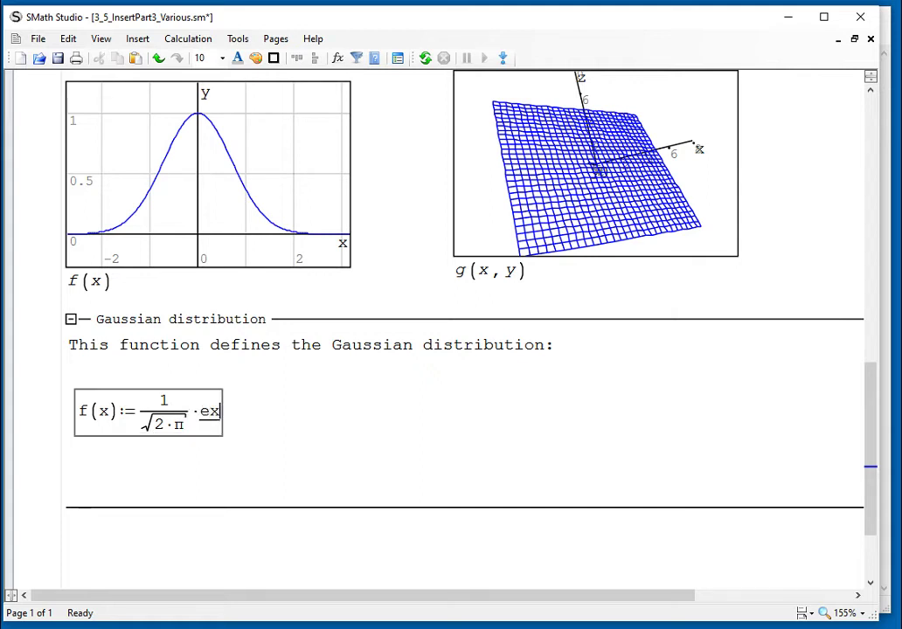
{"action": "type", "text": "-"}
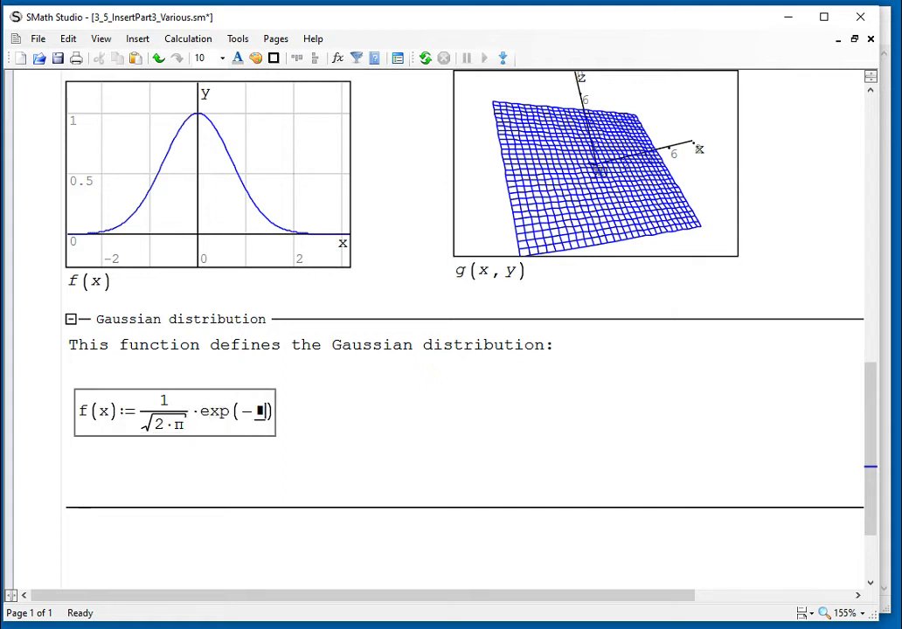
{"action": "type", "text": "x^2"}
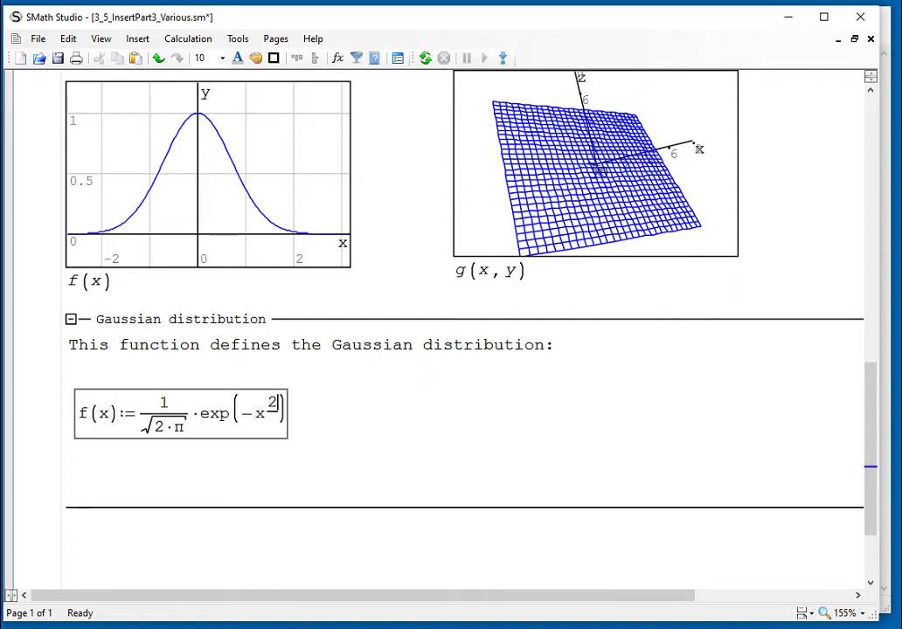
{"action": "key", "text": "space"}
{"action": "type", "text": "/"}
{"action": "key", "text": "BackSpace"}
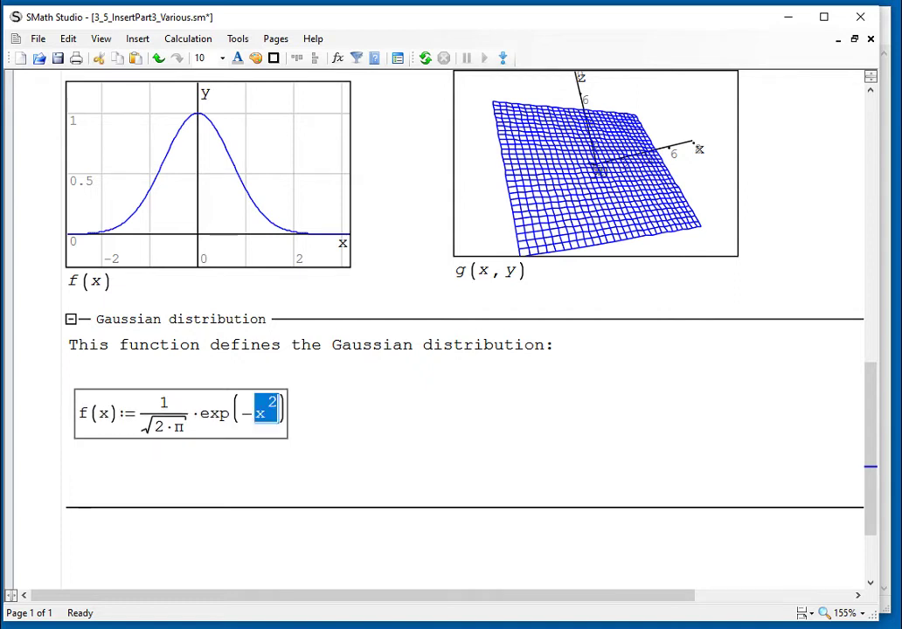
{"action": "key", "text": "BackSpace"}
{"action": "type", "text": "x^2"}
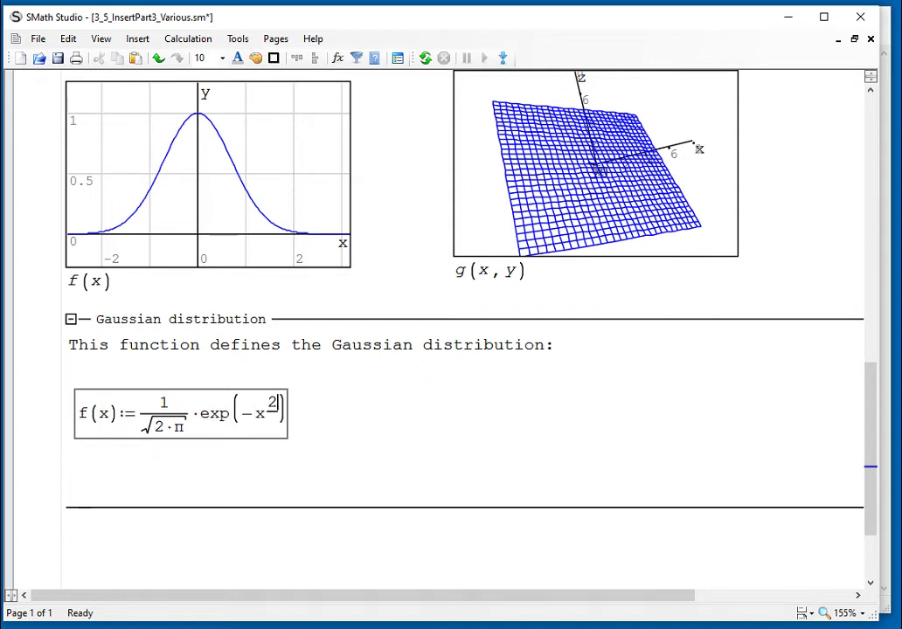
{"action": "key", "text": "space"}
{"action": "type", "text": "/2"}
{"action": "key", "text": "Return"}
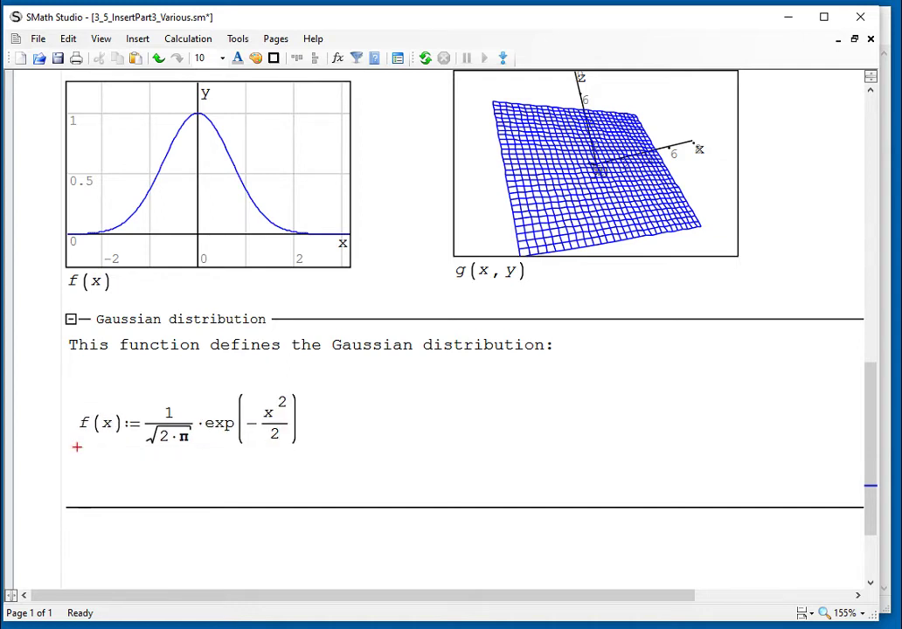
Collapse the Gaussian distribution area
{"action": "left_click", "coordinate": [431, 416]}
{"action": "left_click", "coordinate": [476, 536]}
{"action": "left_click", "coordinate": [72, 322]}
Insert an empty 2D plot just below the collapsed area
{"action": "left_click", "coordinate": [154, 413]}
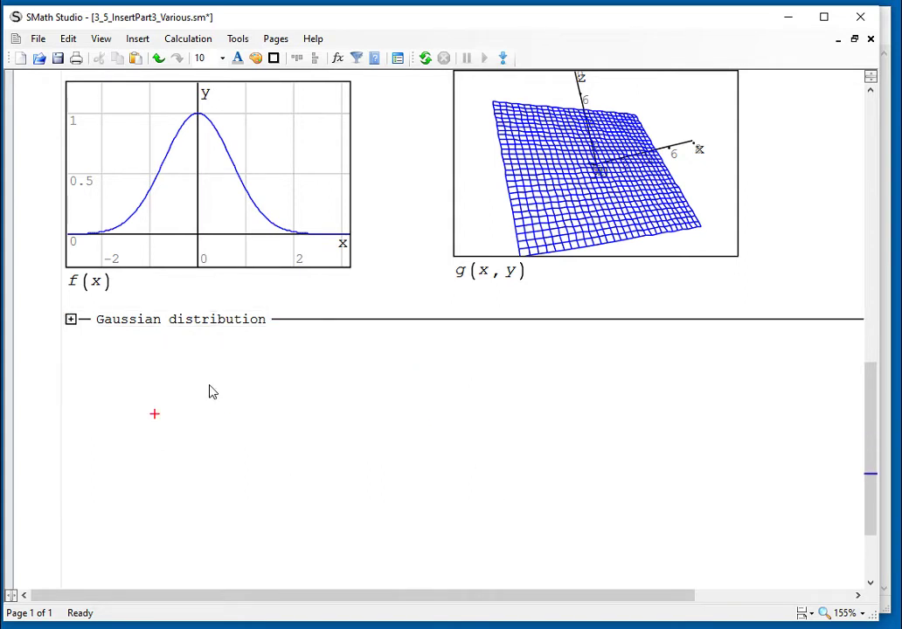
{"action": "left_click", "coordinate": [245, 345]}
{"action": "left_click", "coordinate": [254, 426]}
{"action": "scroll", "coordinate": [260, 439], "scroll_direction": "up", "scroll_amount": 2}
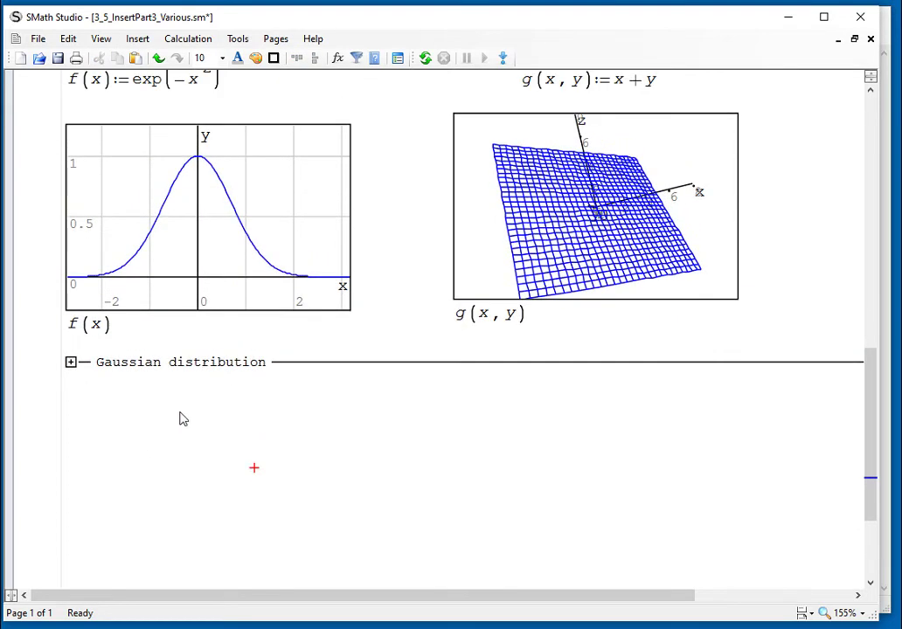
{"action": "left_click", "coordinate": [66, 390]}
{"action": "left_click", "coordinate": [137, 44]}
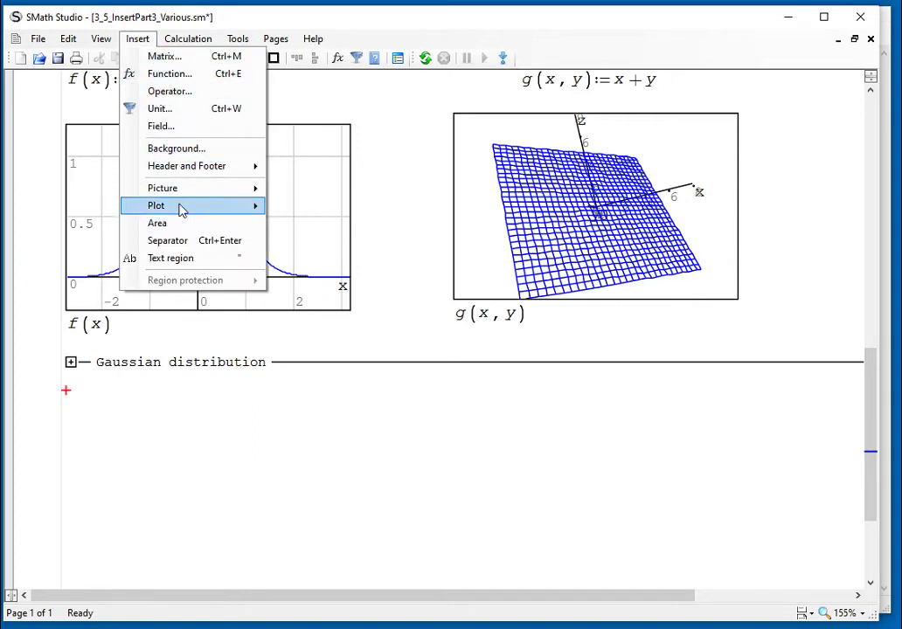
{"action": "mouse_move", "coordinate": [240, 208]}
{"action": "left_click", "coordinate": [297, 225]}
{"action": "scroll", "coordinate": [383, 453], "scroll_direction": "down", "scroll_amount": 3}
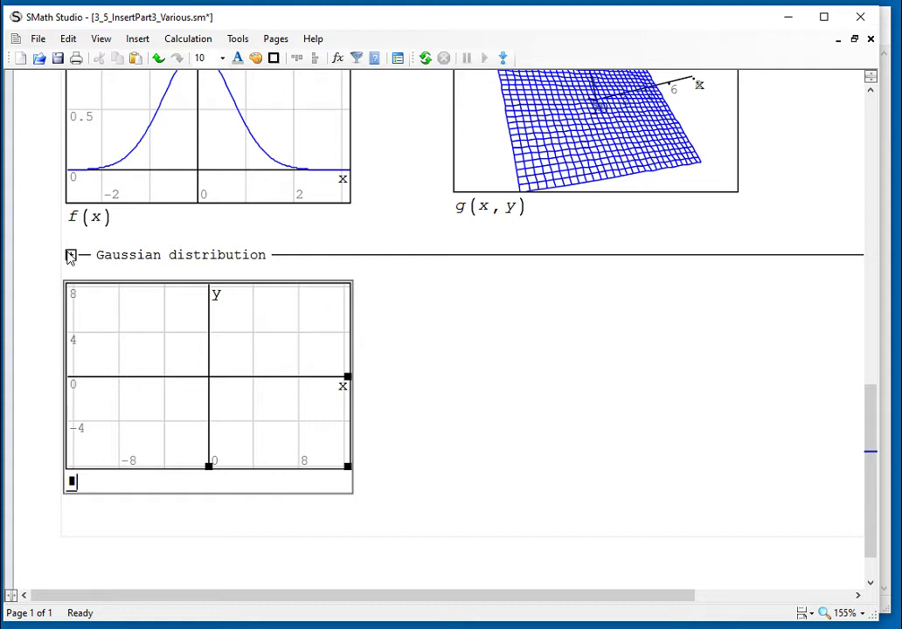
Expand the area again and rename the Gaussian function from f to r
{"action": "left_click", "coordinate": [70, 256]}
{"action": "left_click", "coordinate": [70, 256]}
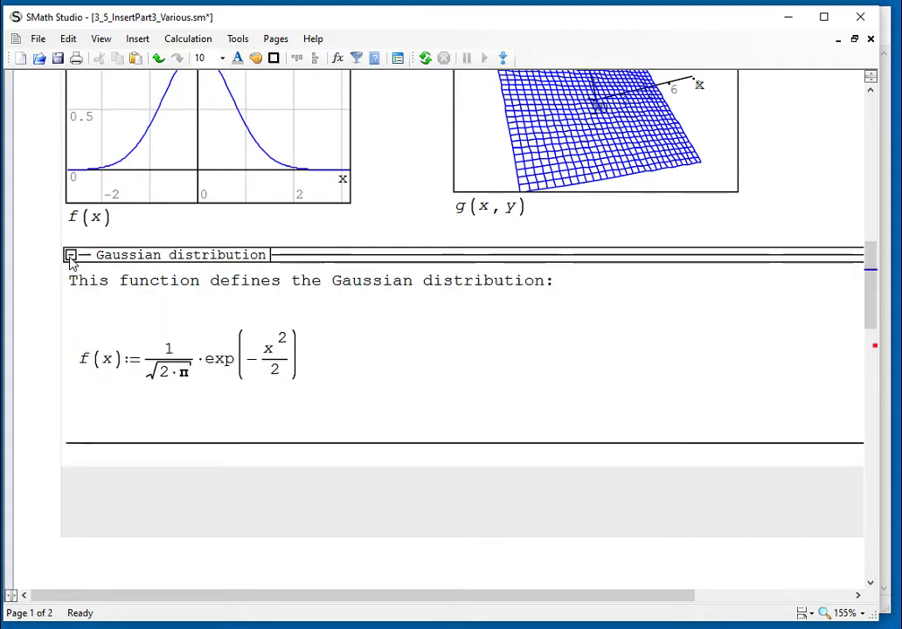
{"action": "left_click", "coordinate": [85, 365]}
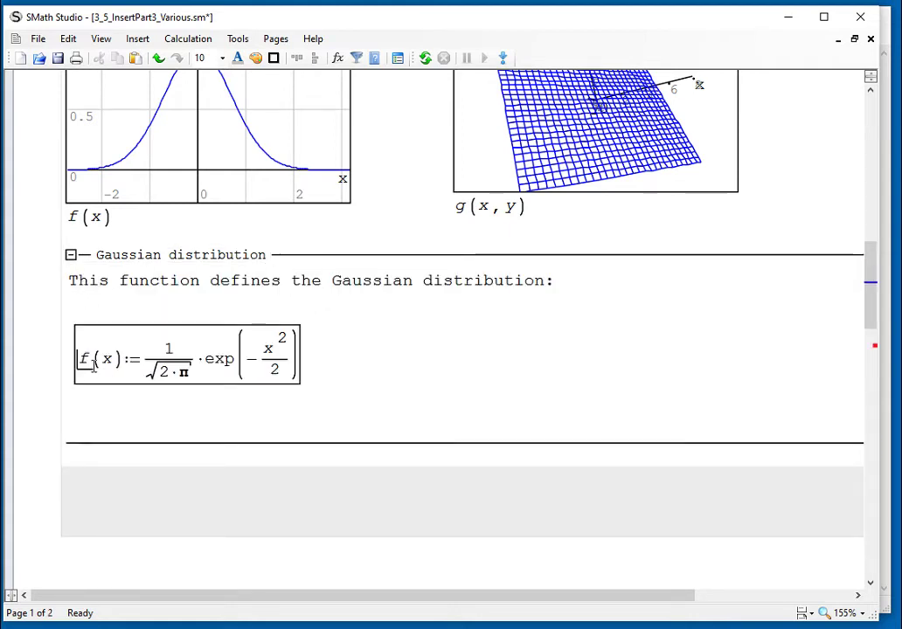
{"action": "key", "text": "BackSpace"}
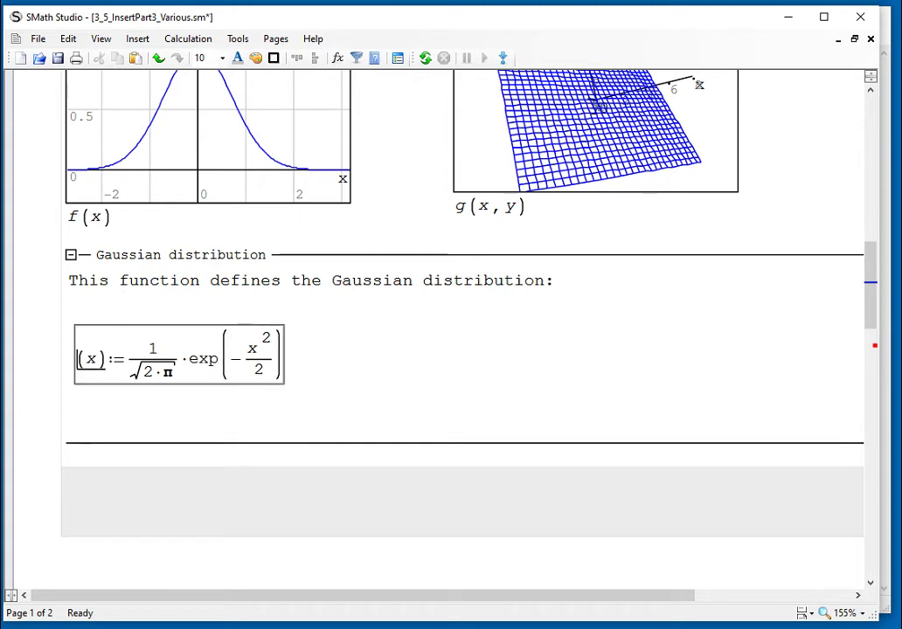
{"action": "type", "text": "r"}
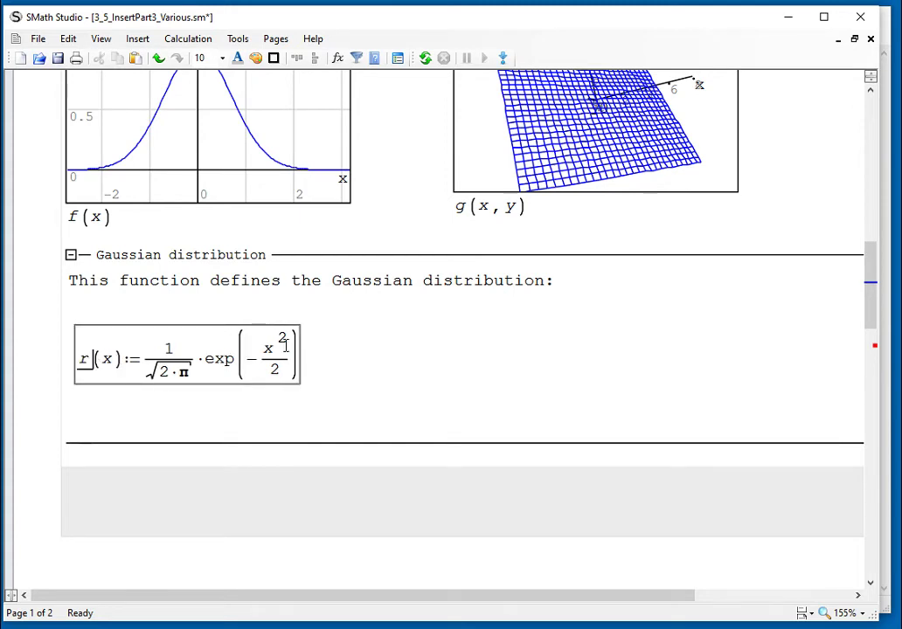
{"action": "left_click", "coordinate": [332, 351]}
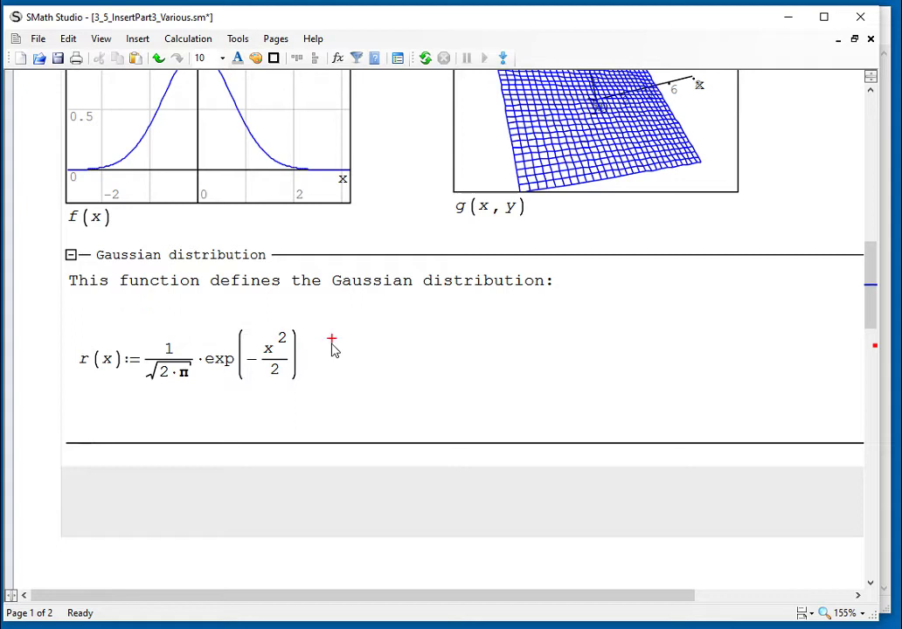
Replace x with t in the argument and exponent, giving r(t) := 1/√(2·π)·exp(−t²/2)
{"action": "left_click", "coordinate": [107, 365]}
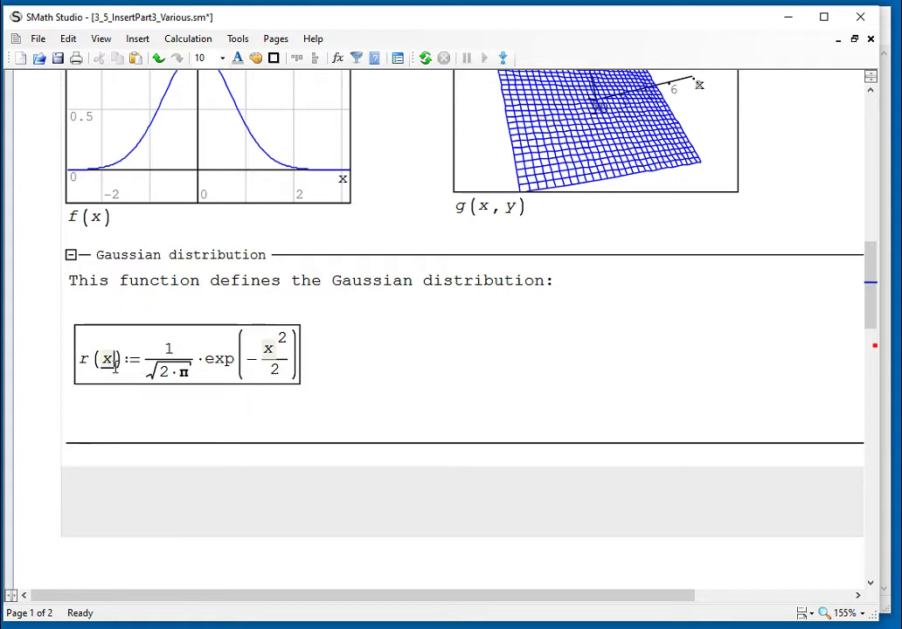
{"action": "key", "text": "BackSpace"}
{"action": "type", "text": "t"}
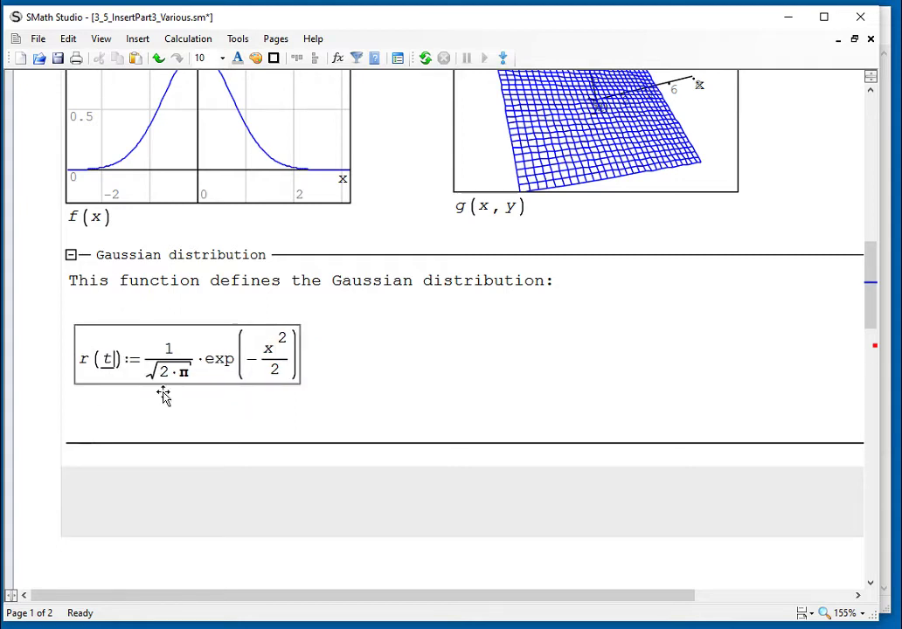
{"action": "left_click", "coordinate": [278, 351]}
{"action": "left_click", "coordinate": [281, 354]}
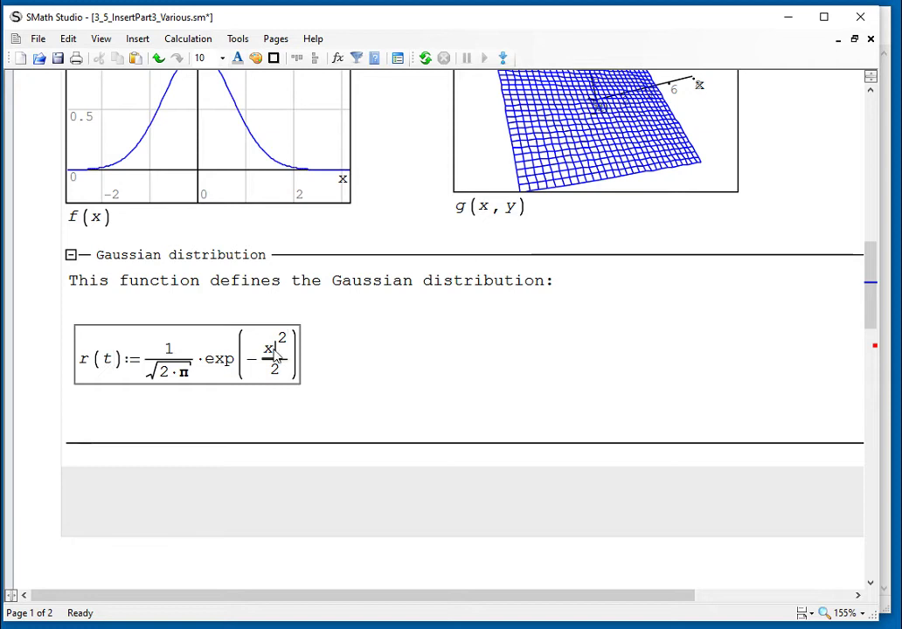
{"action": "key", "text": "BackSpace"}
{"action": "type", "text": "t"}
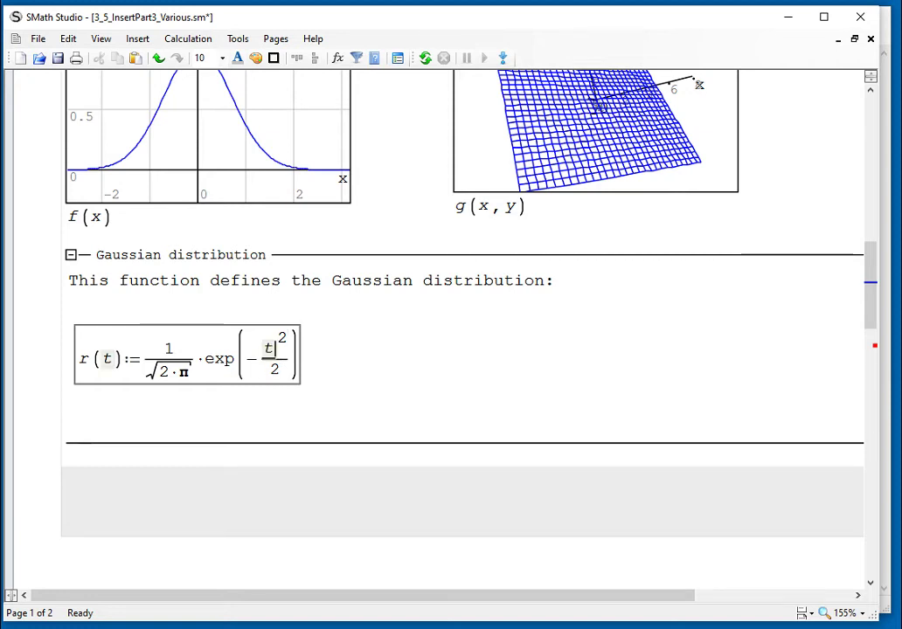
{"action": "left_click", "coordinate": [391, 375]}
{"action": "scroll", "coordinate": [391, 375], "scroll_direction": "down", "scroll_amount": 3}
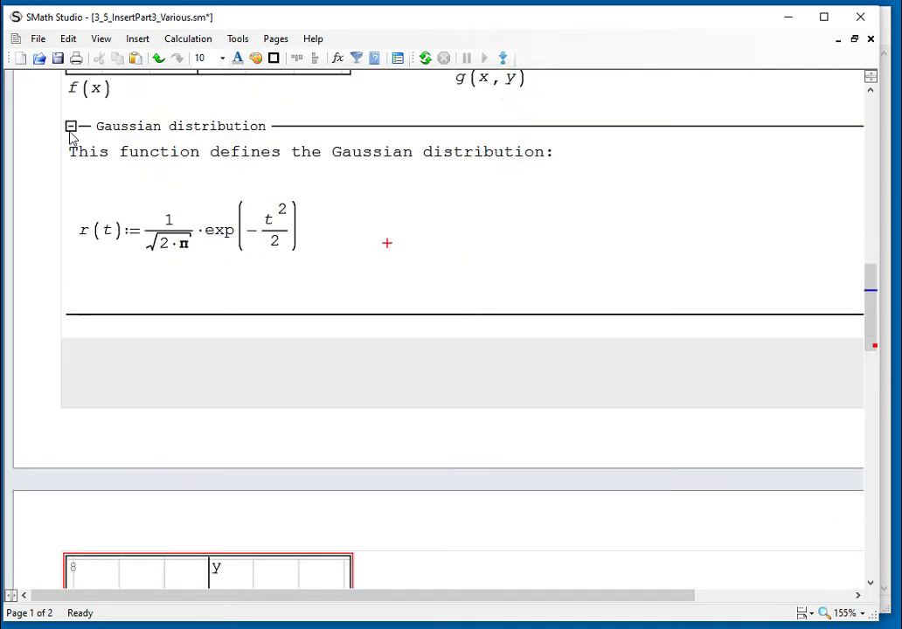
Collapse the Gaussian area and graph r(x) in the empty plot, correcting the typed r(t) to r(x)
{"action": "left_click", "coordinate": [70, 127]}
{"action": "left_click", "coordinate": [74, 353]}
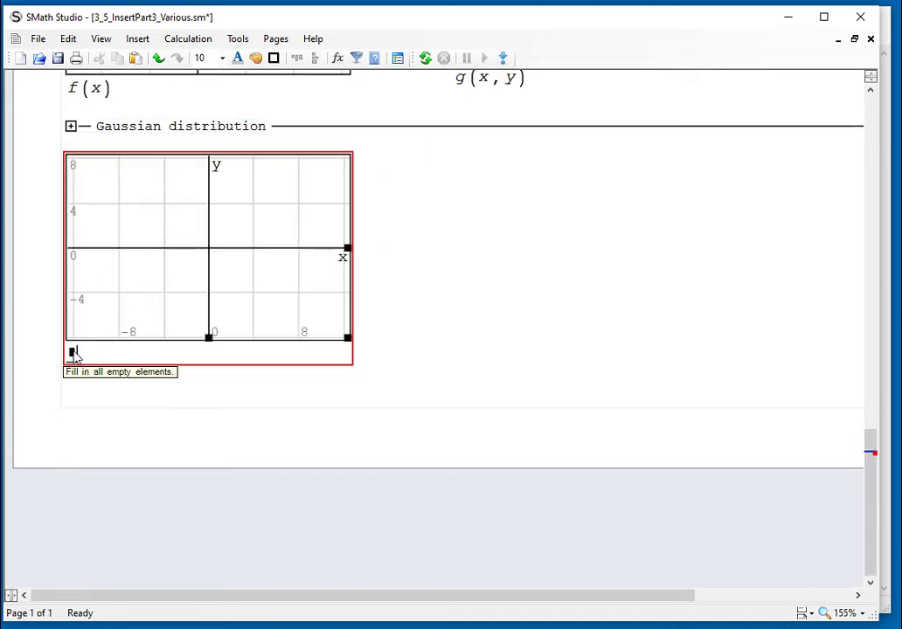
{"action": "type", "text": "r"}
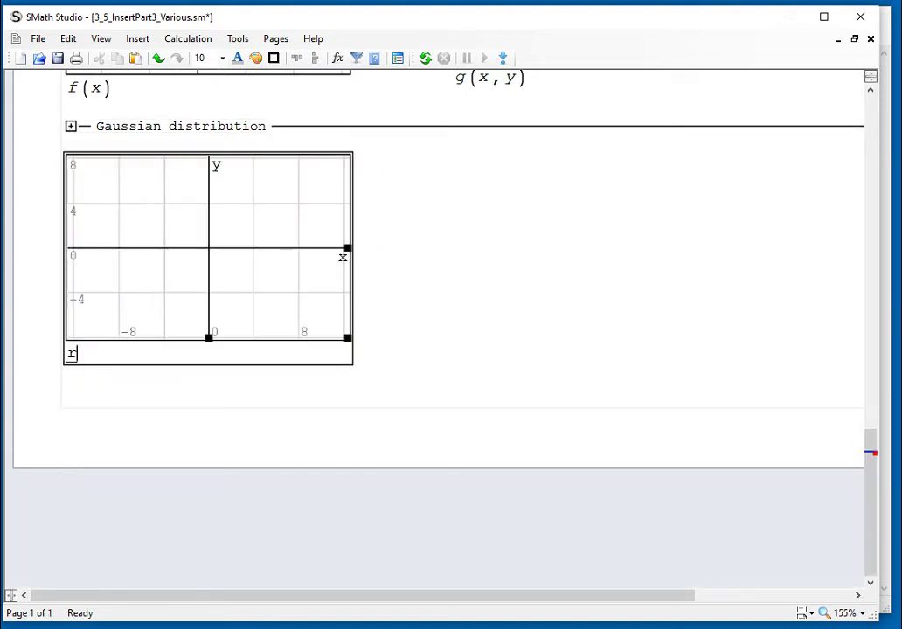
{"action": "type", "text": "(t"}
{"action": "key", "text": "Return"}
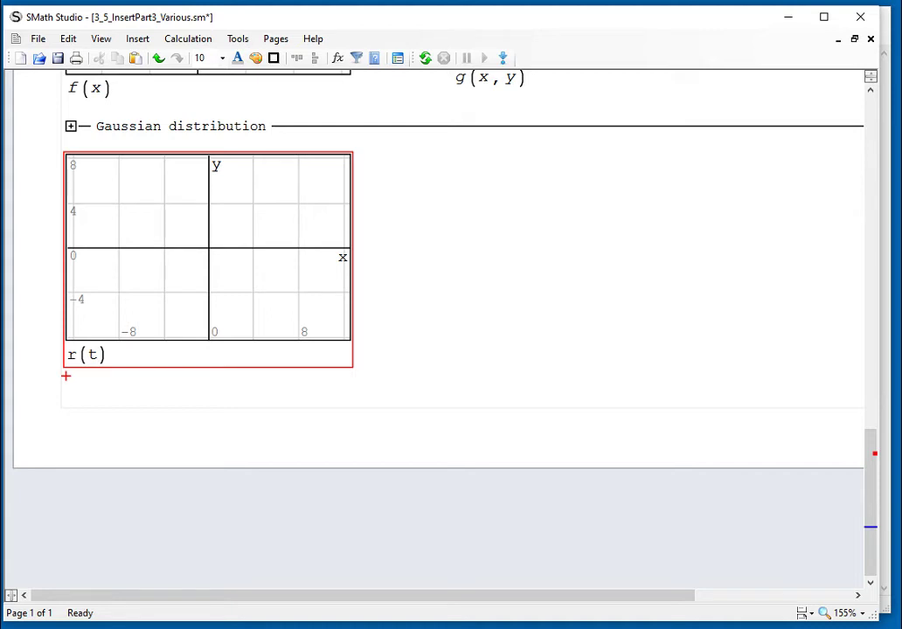
{"action": "left_click", "coordinate": [93, 355]}
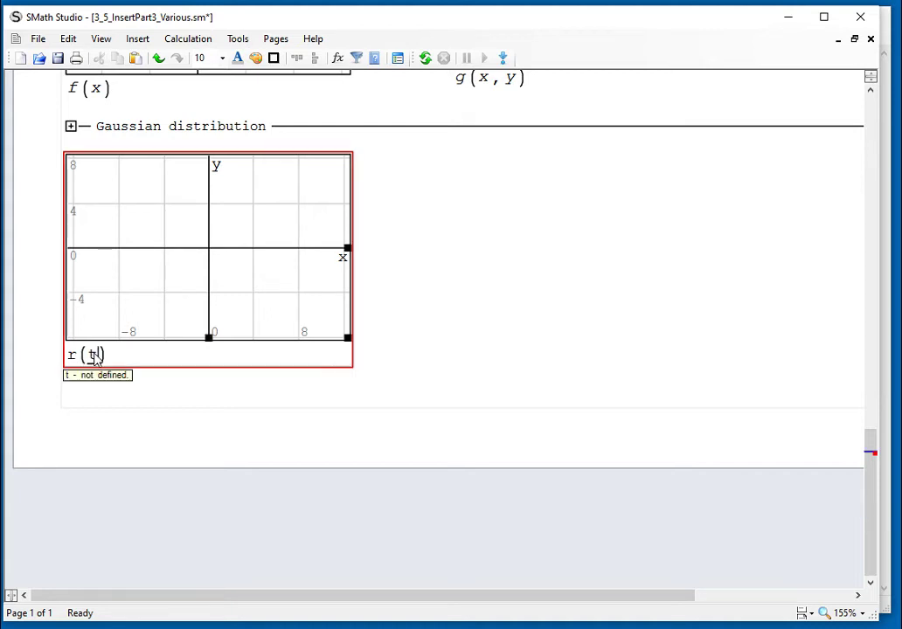
{"action": "key", "text": "BackSpace"}
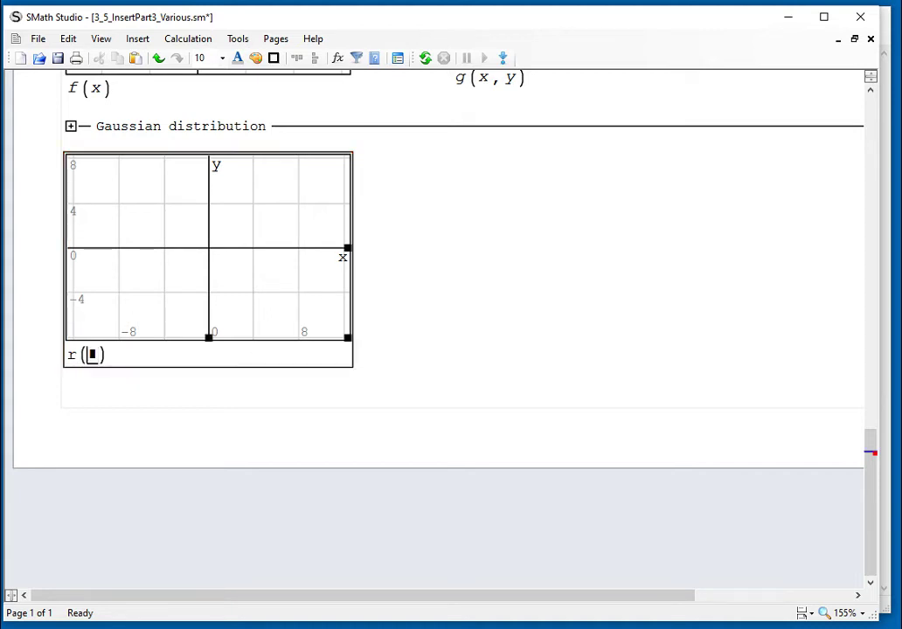
{"action": "type", "text": "x"}
{"action": "left_click", "coordinate": [622, 323]}
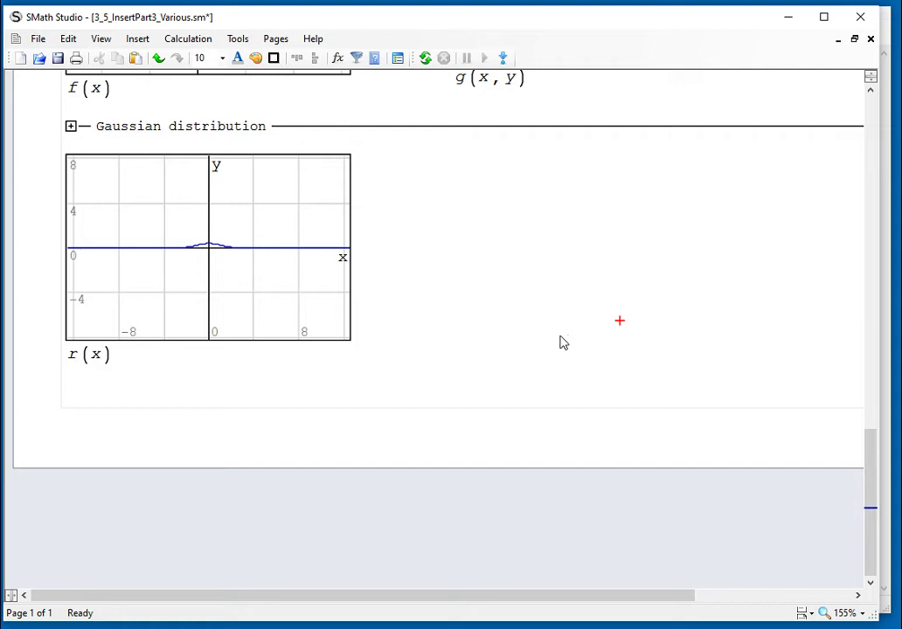
Select the r(x) plot and wheel-scale its vertical axis toward the bell curve's height
{"action": "left_click", "coordinate": [241, 276]}
{"action": "left_click_drag", "start_coordinate": [241, 275], "coordinate": [233, 331]}
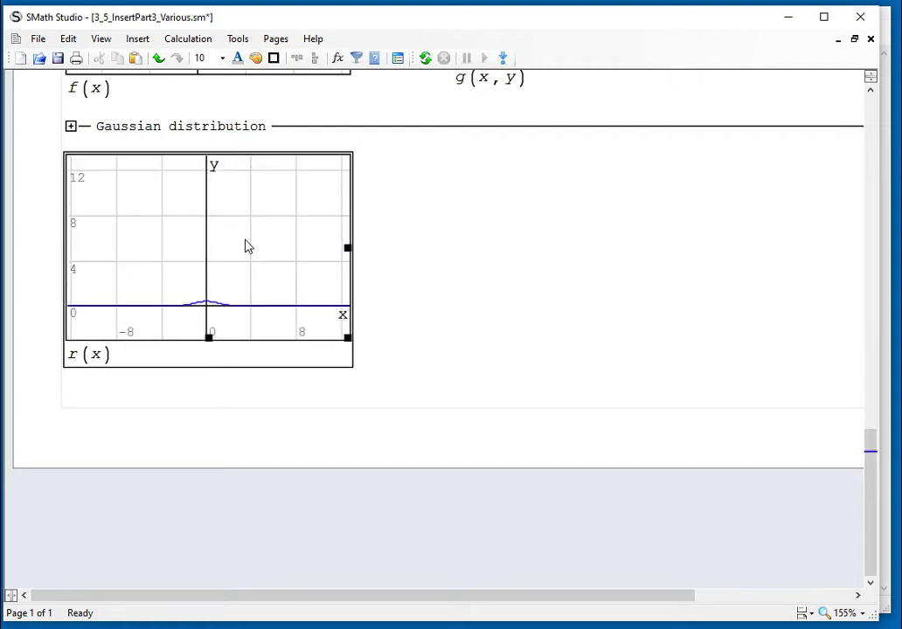
{"action": "scroll", "coordinate": [246, 247], "scroll_direction": "up", "scroll_amount": 4}
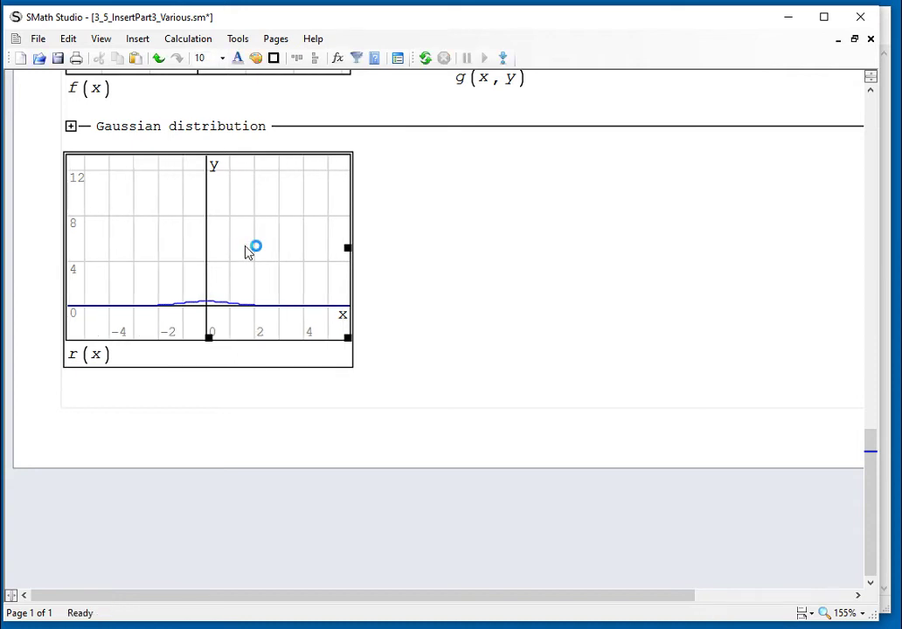
{"action": "scroll", "coordinate": [247, 249], "scroll_direction": "up", "scroll_amount": 3}
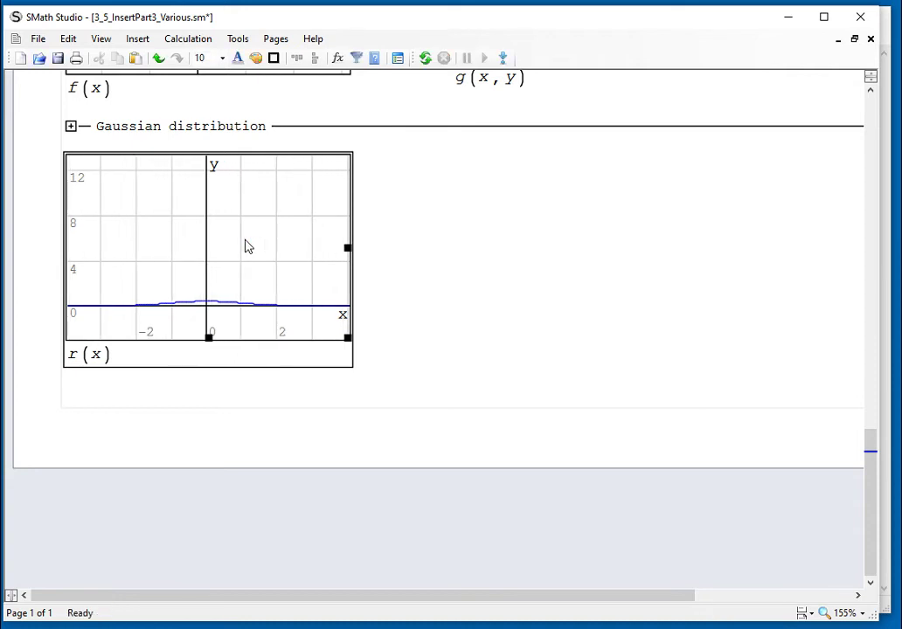
{"action": "scroll", "coordinate": [246, 248], "scroll_direction": "up", "scroll_amount": 1}
{"action": "scroll", "coordinate": [246, 246], "scroll_direction": "up", "scroll_amount": 2}
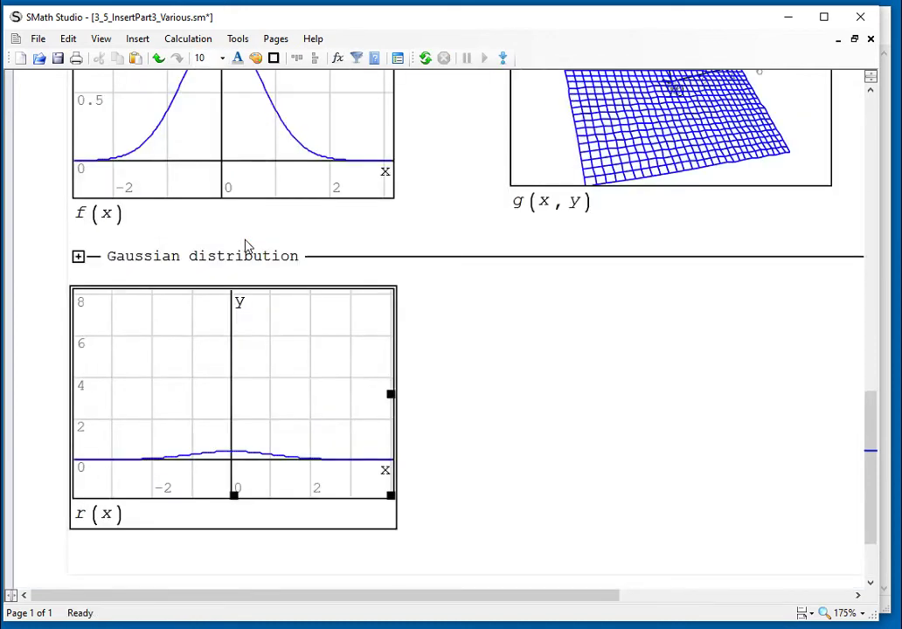
{"action": "left_click", "coordinate": [284, 384], "text": "ctrl"}
{"action": "scroll", "coordinate": [284, 384], "scroll_direction": "up", "scroll_amount": 2}
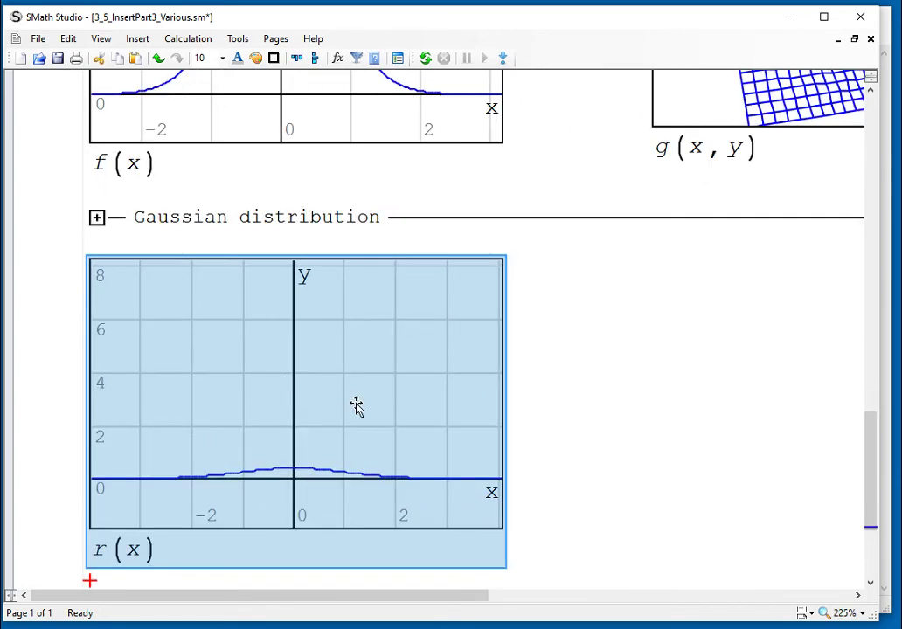
{"action": "left_click", "coordinate": [357, 405]}
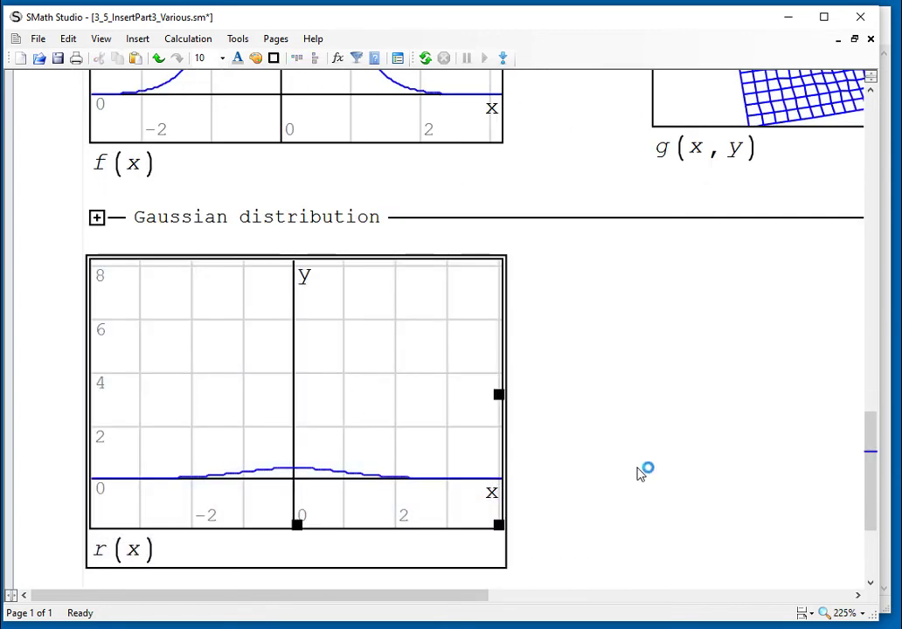
Set the zoom back to 125%, finish scaling the y-axis to 0–0.5, and deselect the plot
{"action": "left_click", "coordinate": [859, 615]}
{"action": "left_click", "coordinate": [855, 597]}
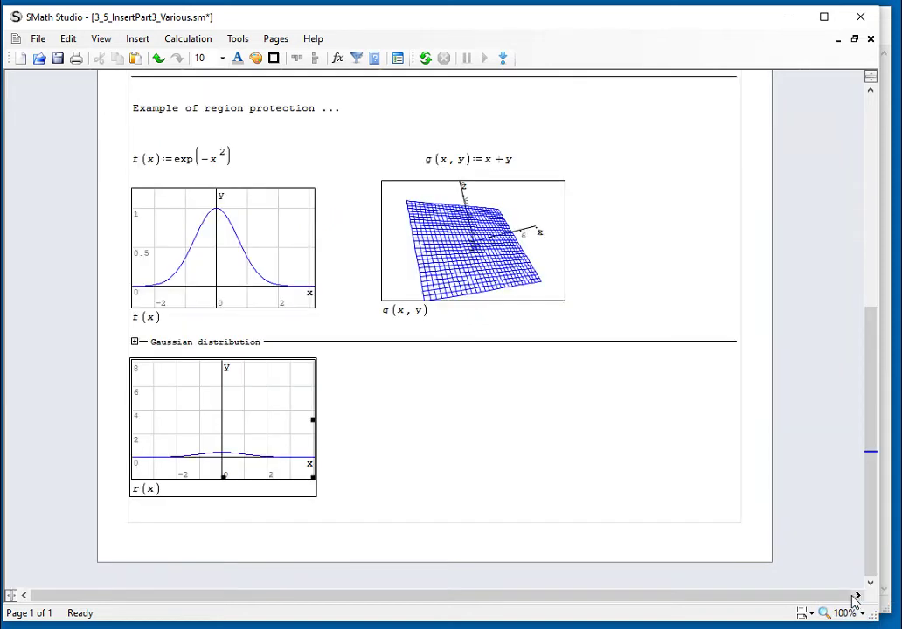
{"action": "left_click", "coordinate": [852, 613]}
{"action": "left_click", "coordinate": [842, 558]}
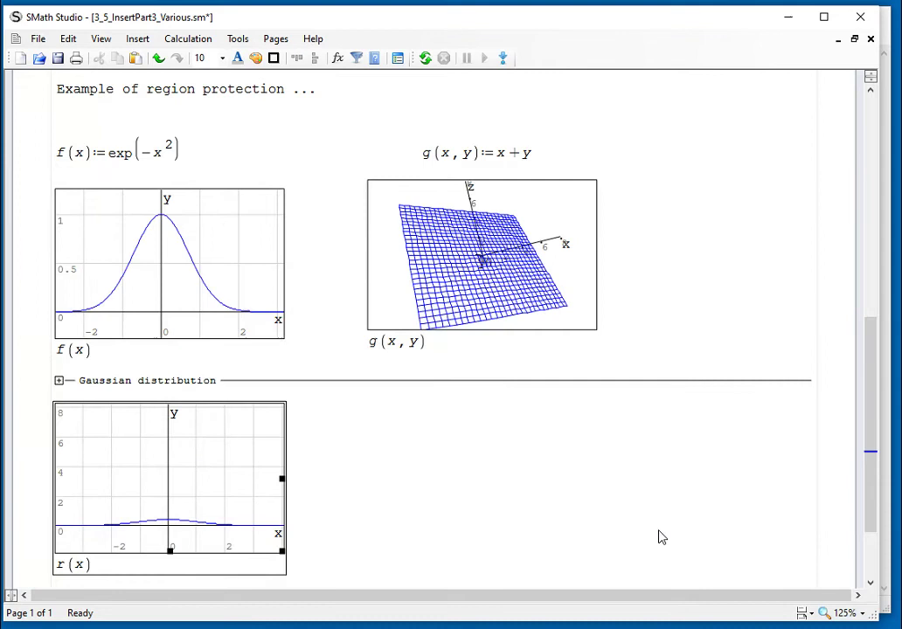
{"action": "scroll", "coordinate": [660, 537], "scroll_direction": "down", "scroll_amount": 2}
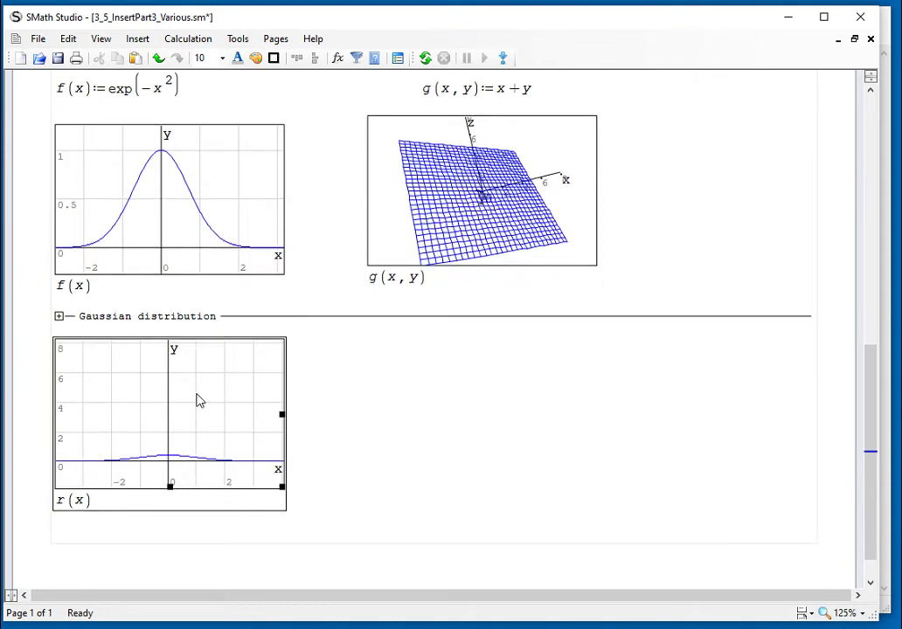
{"action": "scroll", "coordinate": [198, 401], "scroll_direction": "up", "scroll_amount": 2}
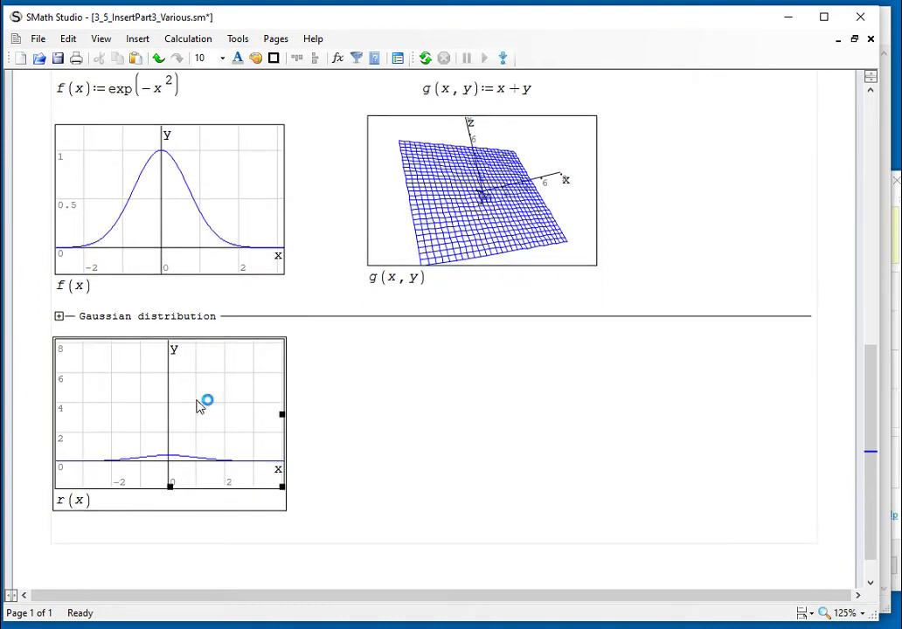
{"action": "scroll", "coordinate": [211, 468], "scroll_direction": "up", "scroll_amount": 3}
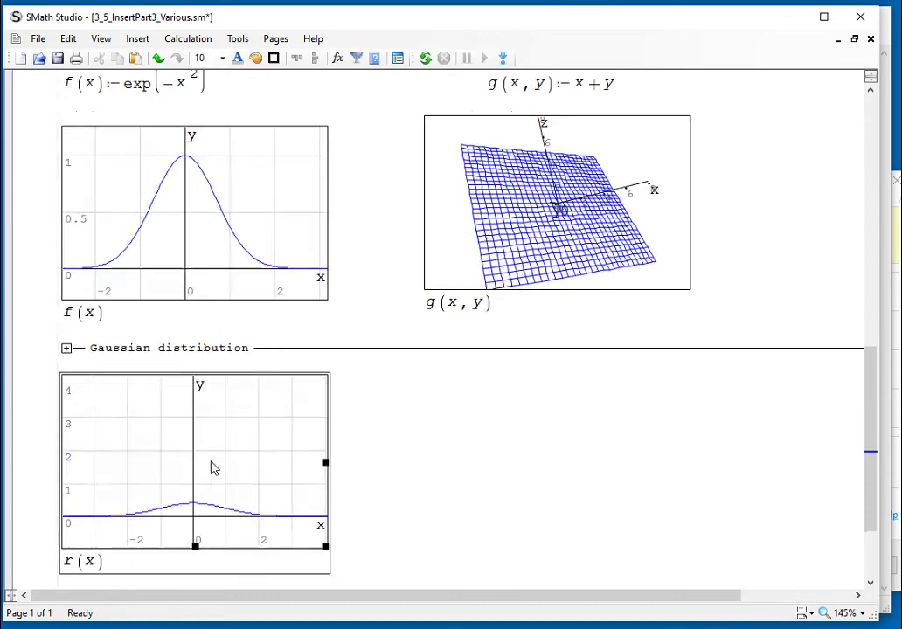
{"action": "scroll", "coordinate": [212, 469], "scroll_direction": "up", "scroll_amount": 5}
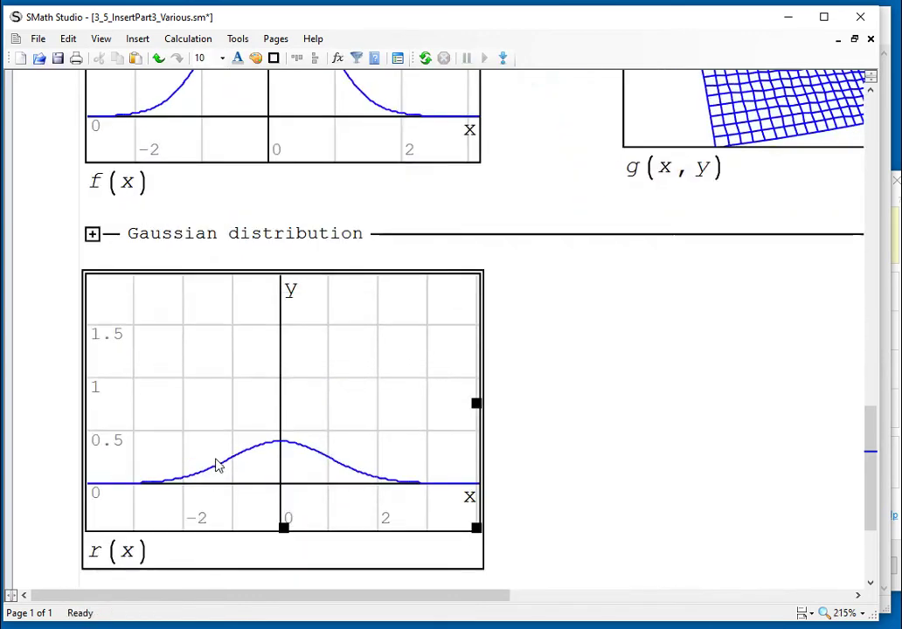
{"action": "scroll", "coordinate": [354, 406], "scroll_direction": "up", "scroll_amount": 4}
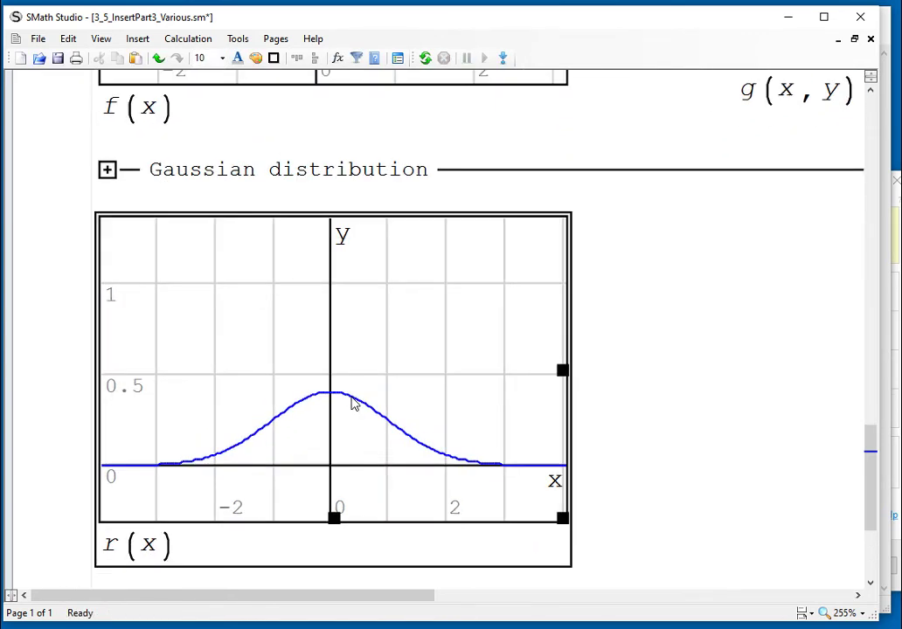
{"action": "scroll", "coordinate": [352, 404], "scroll_direction": "up", "scroll_amount": 2}
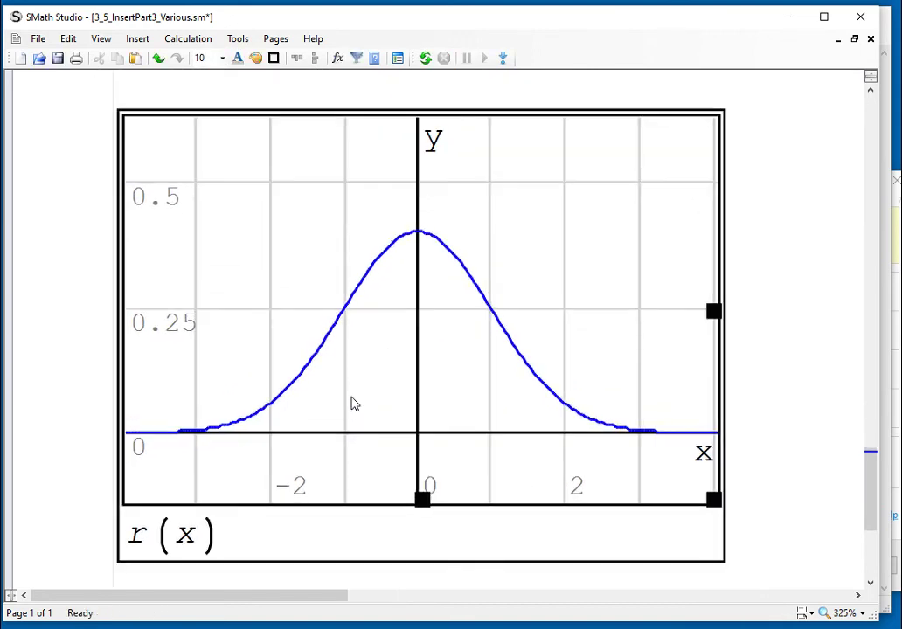
{"action": "left_click", "coordinate": [845, 613]}
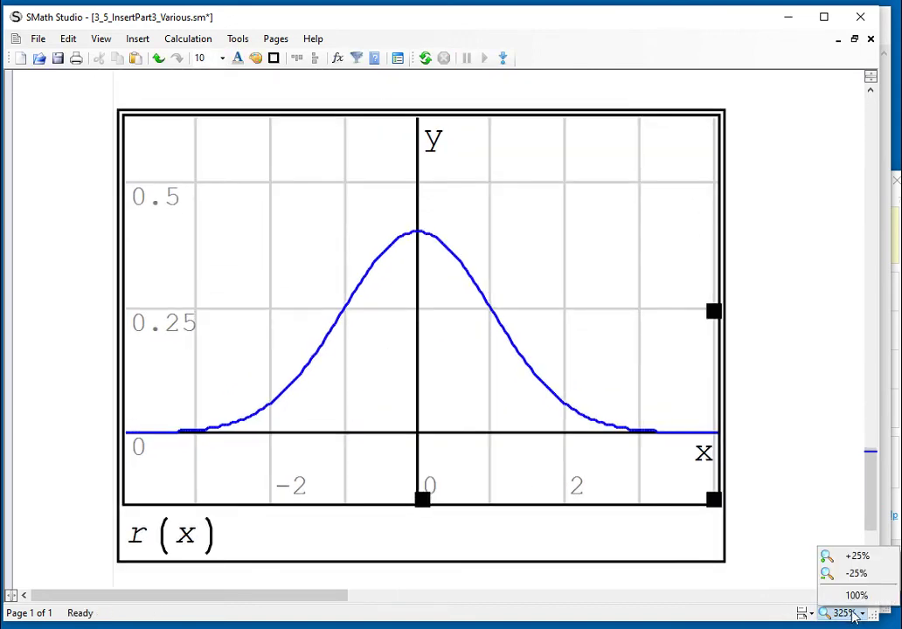
{"action": "left_click", "coordinate": [835, 596]}
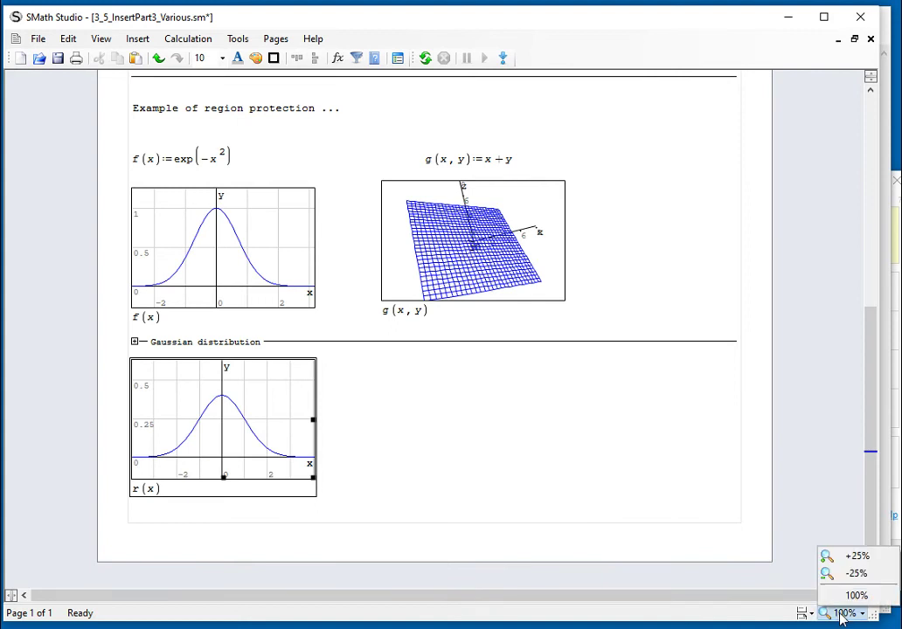
{"action": "left_click", "coordinate": [842, 558]}
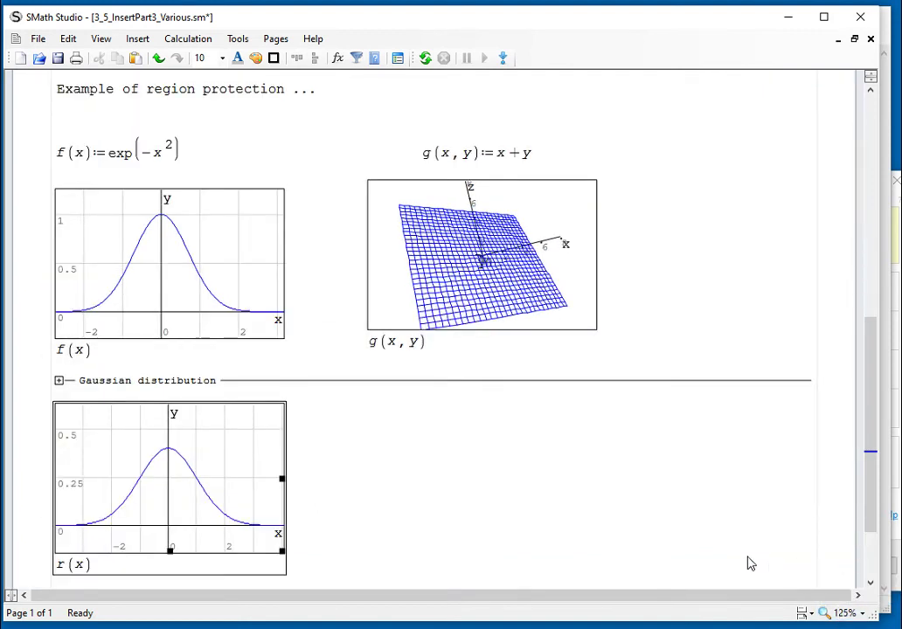
{"action": "left_click", "coordinate": [617, 532]}
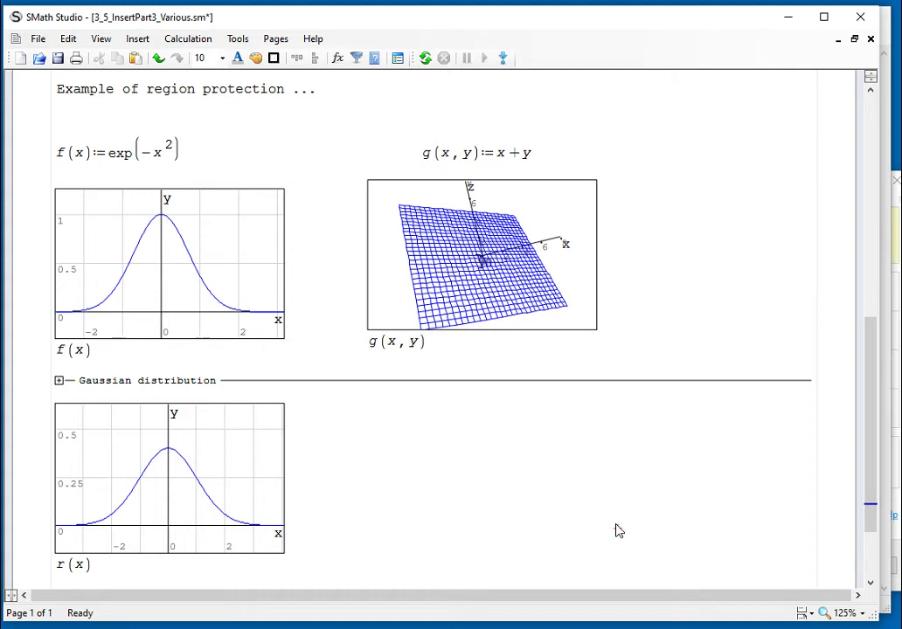
Place the insertion cross below the r(x) plot and move it down onto a new page 2
{"action": "left_click", "coordinate": [315, 395]}
{"action": "left_click", "coordinate": [320, 384]}
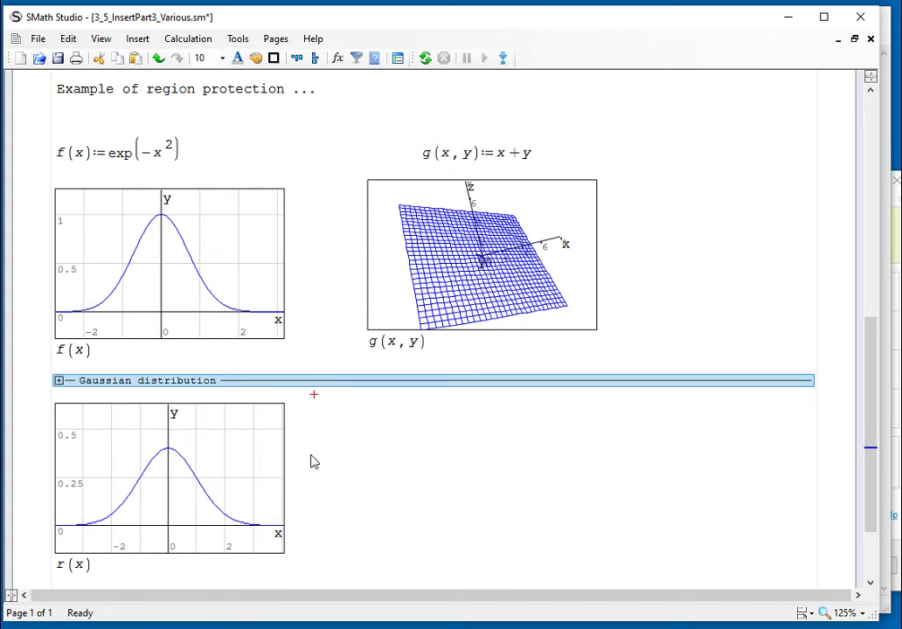
{"action": "scroll", "coordinate": [369, 473], "scroll_direction": "up", "scroll_amount": 3}
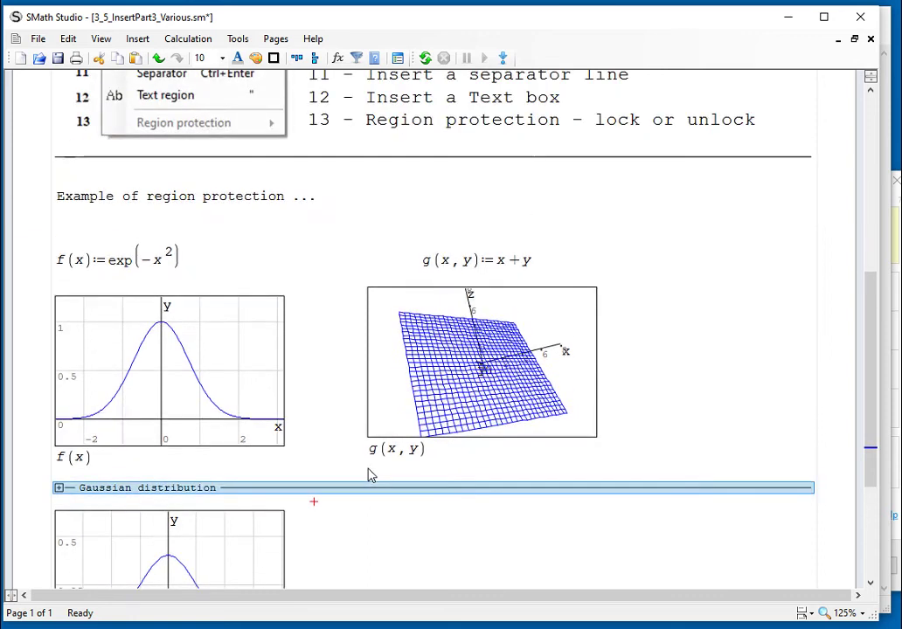
{"action": "scroll", "coordinate": [402, 240], "scroll_direction": "down", "scroll_amount": 4}
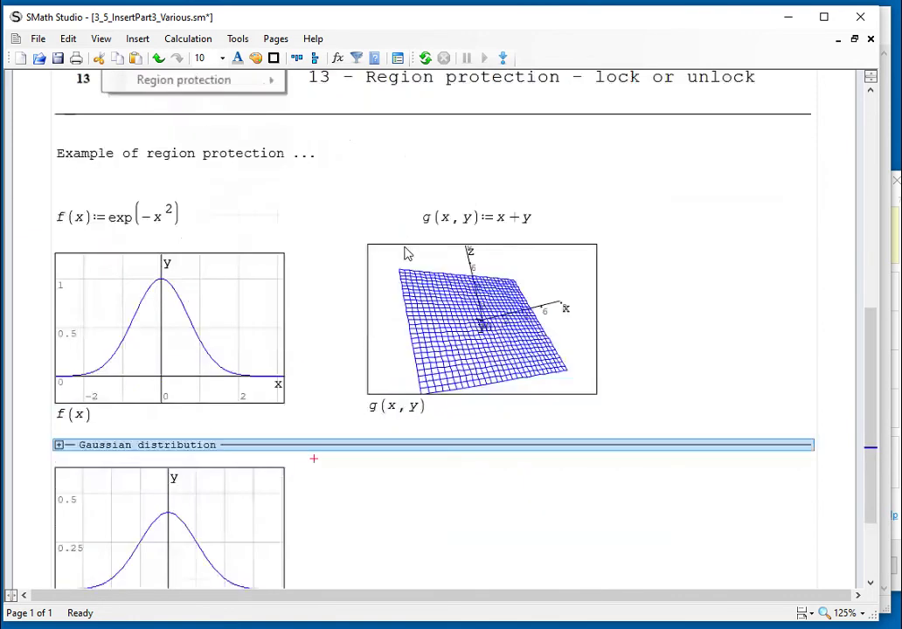
{"action": "left_click", "coordinate": [146, 481]}
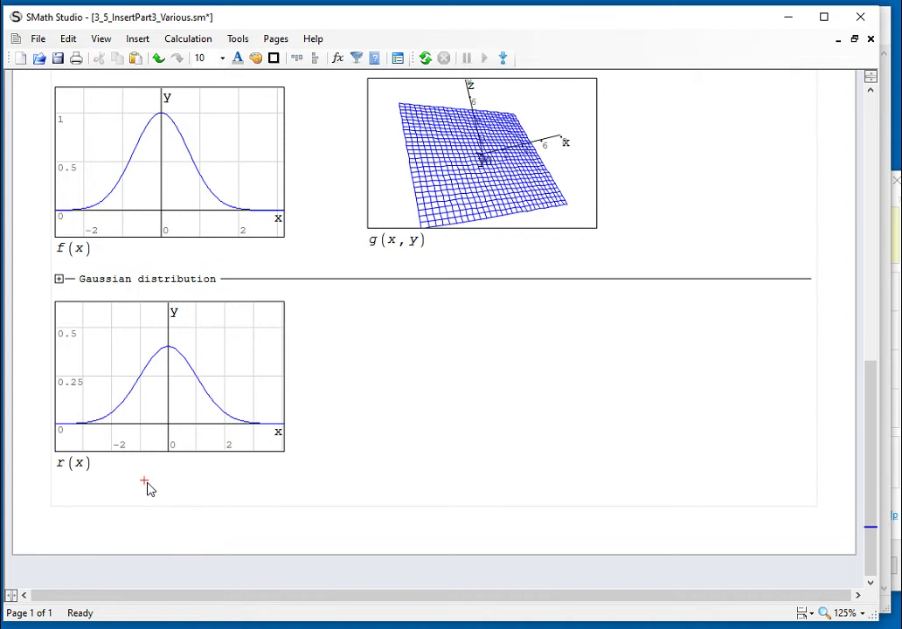
{"action": "key", "text": "Down"}
{"action": "key", "text": "Down"}
{"action": "key", "text": "Down"}
{"action": "key", "text": "Down"}
{"action": "key", "text": "Down"}
{"action": "key", "text": "Down"}
{"action": "key", "text": "Down"}
{"action": "key", "text": "Down"}
{"action": "key", "text": "Down"}
{"action": "key", "text": "Down"}
{"action": "key", "text": "Down"}
{"action": "key", "text": "Down"}
{"action": "key", "text": "Down"}
{"action": "key", "text": "Down"}
{"action": "key", "text": "Down"}
{"action": "key", "text": "Down"}
{"action": "key", "text": "Down"}
{"action": "key", "text": "Down"}
{"action": "key", "text": "Down"}
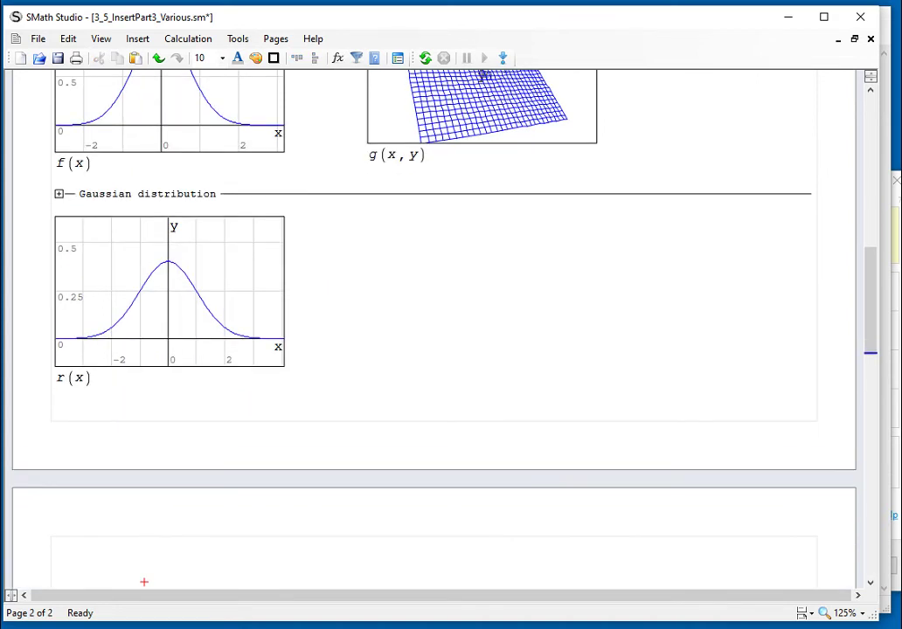
{"action": "key", "text": "Down"}
{"action": "key", "text": "Down"}
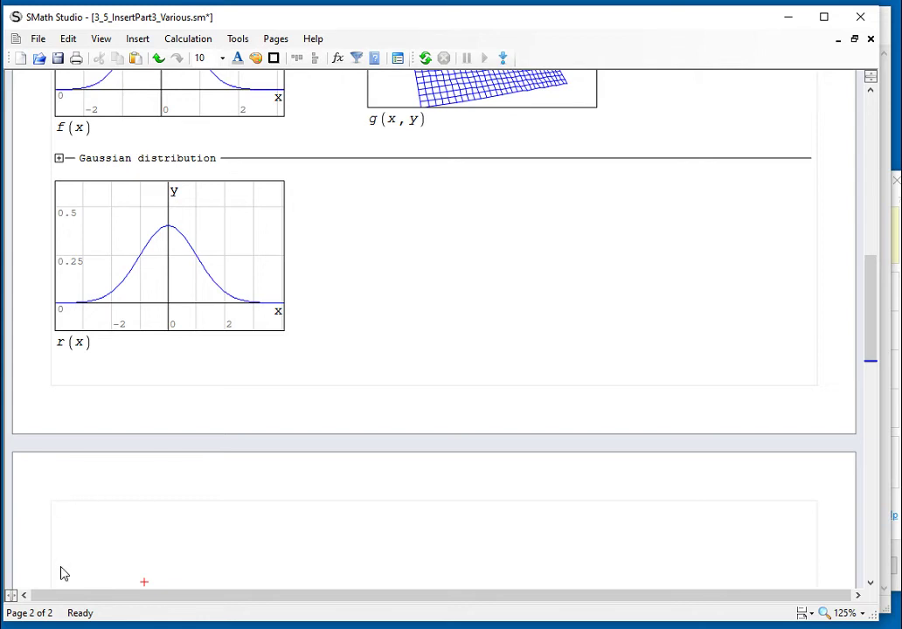
Type the note 'Using a separator line' on page 2 and insert a separator beneath it
{"action": "left_click", "coordinate": [63, 537]}
{"action": "type", "text": "Using"}
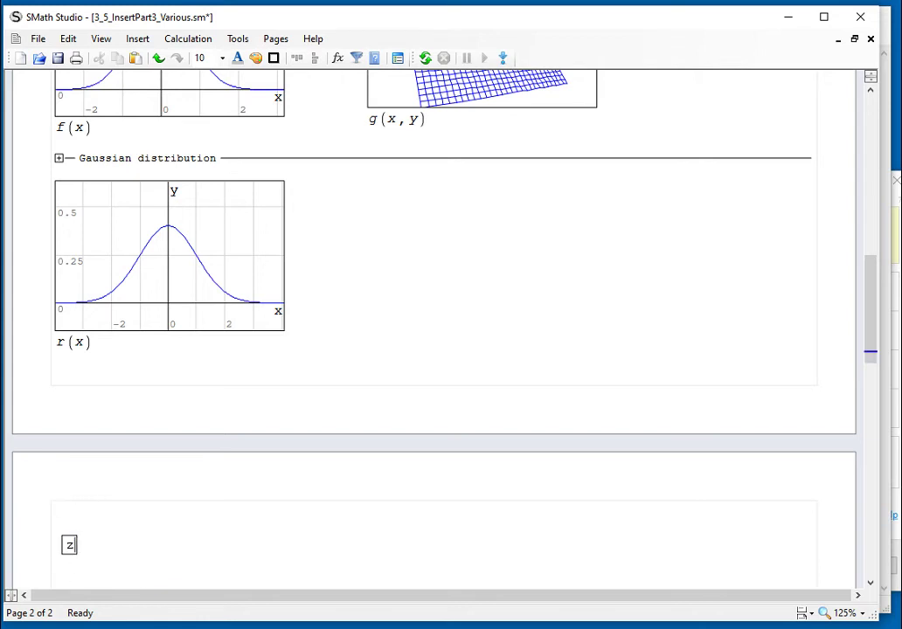
{"action": "type", "text": " a separator line"}
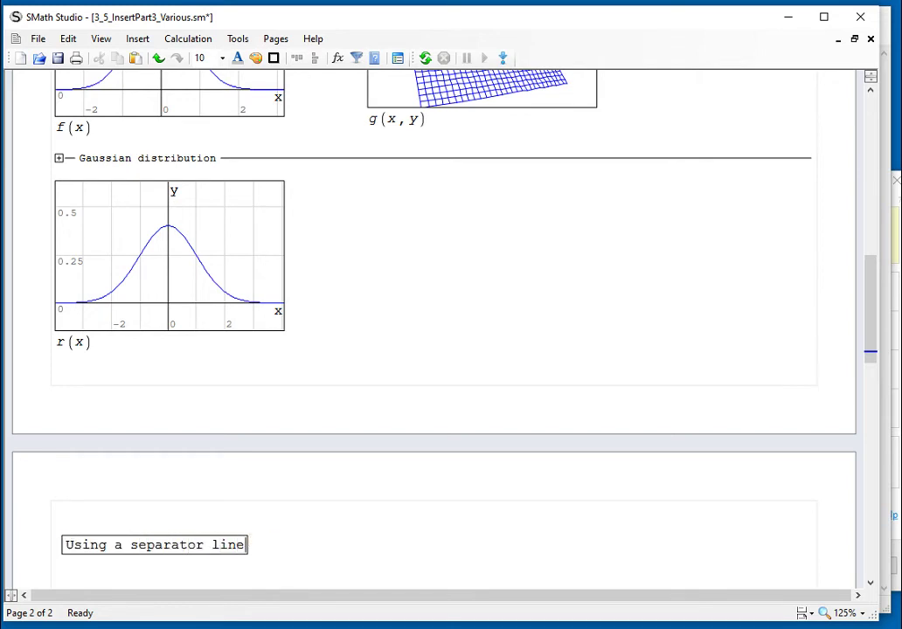
{"action": "left_click", "coordinate": [61, 573]}
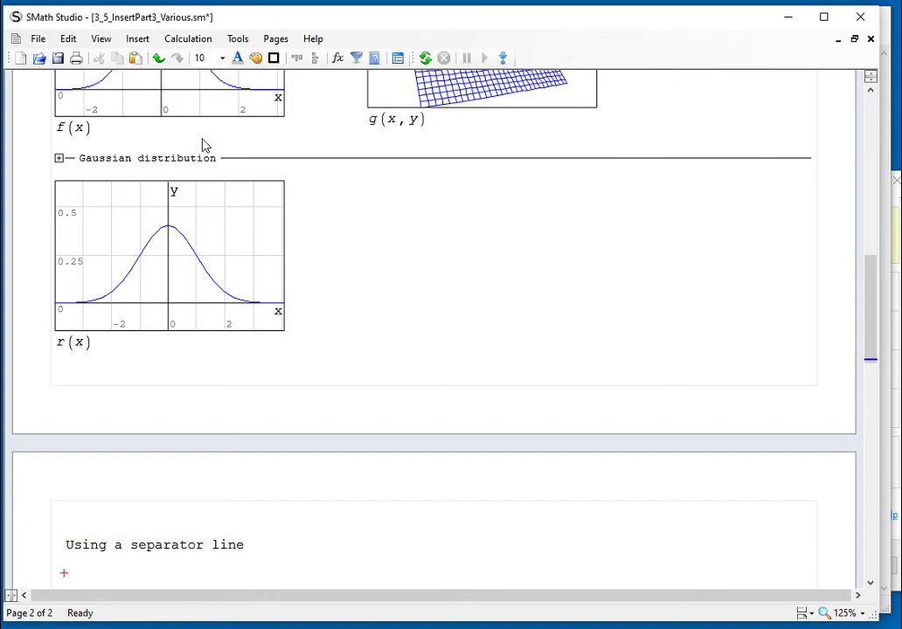
{"action": "left_click", "coordinate": [139, 40]}
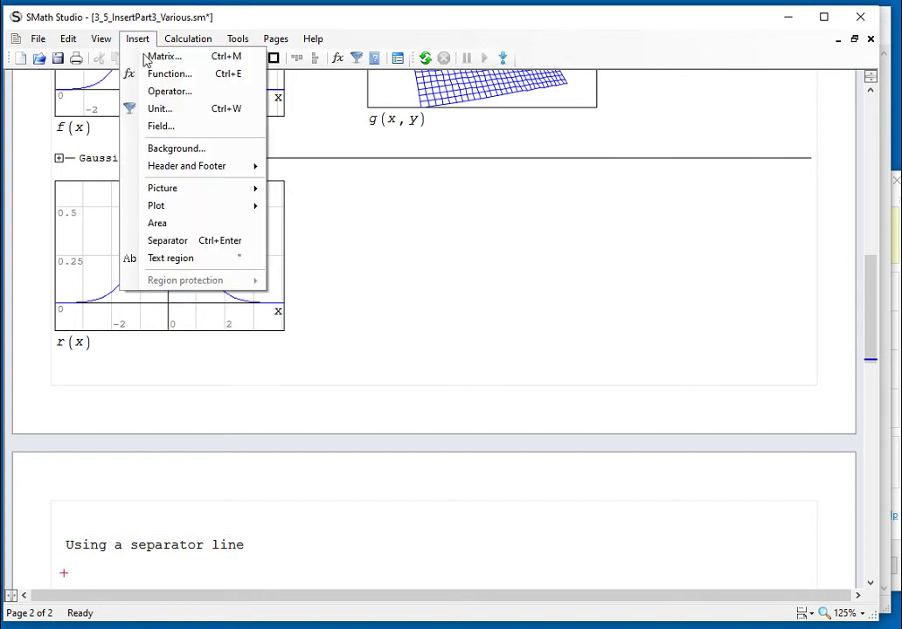
{"action": "left_click", "coordinate": [196, 241]}
Select the note and separator, then move the insertion point down below the separator line
{"action": "scroll", "coordinate": [288, 350], "scroll_direction": "down", "scroll_amount": 2}
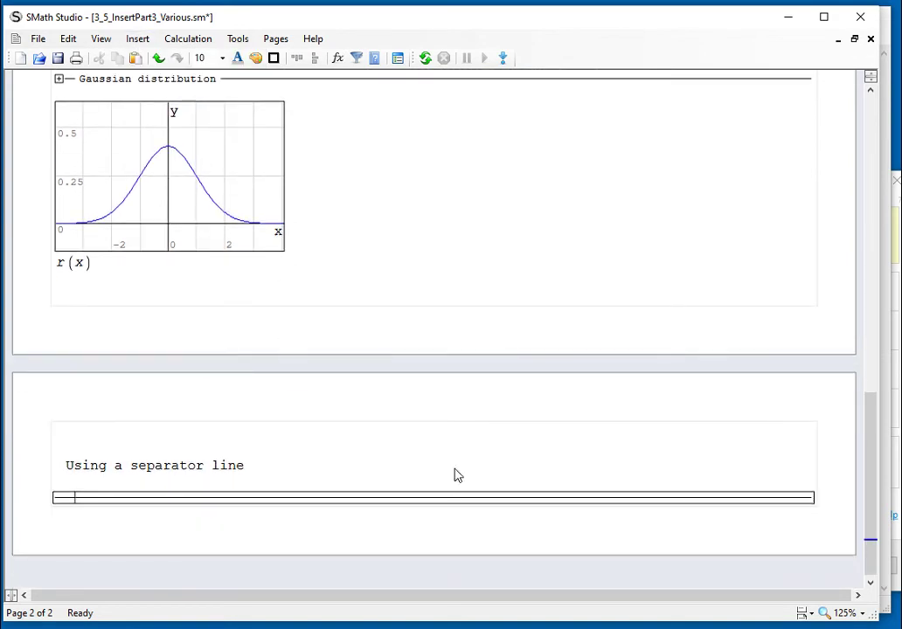
{"action": "left_click", "coordinate": [458, 505]}
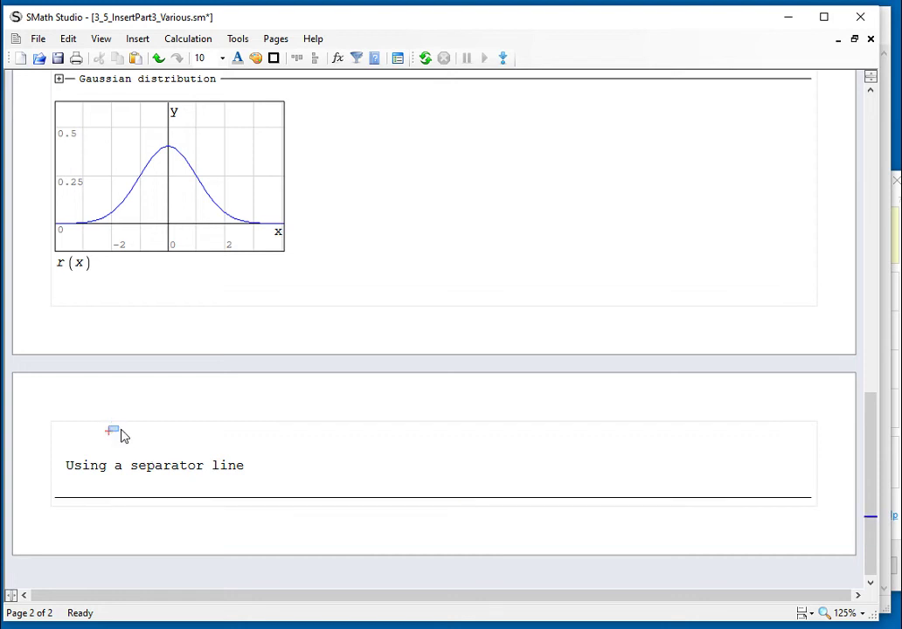
{"action": "left_click_drag", "start_coordinate": [108, 431], "coordinate": [159, 512]}
{"action": "left_click", "coordinate": [188, 503]}
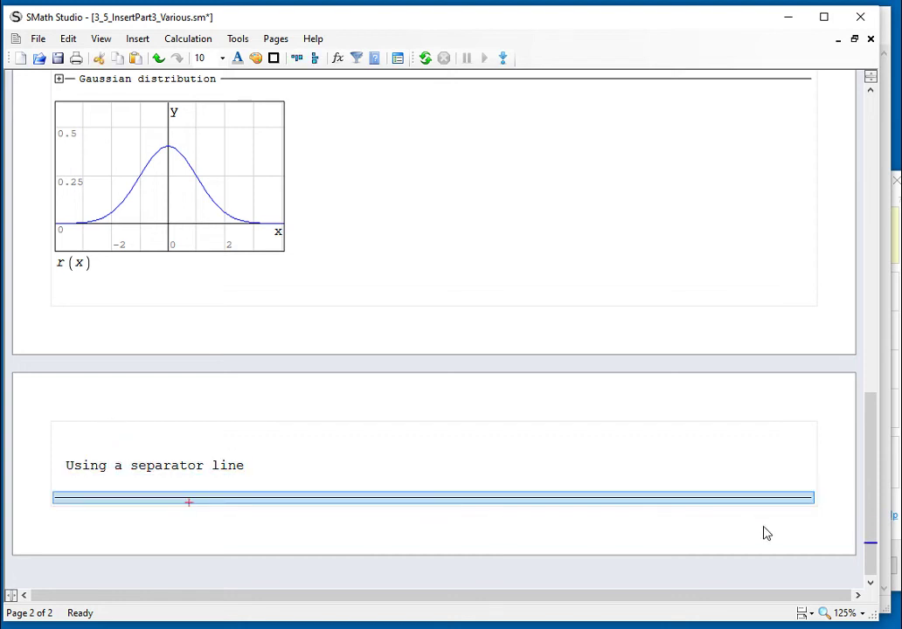
{"action": "key", "text": "Return"}
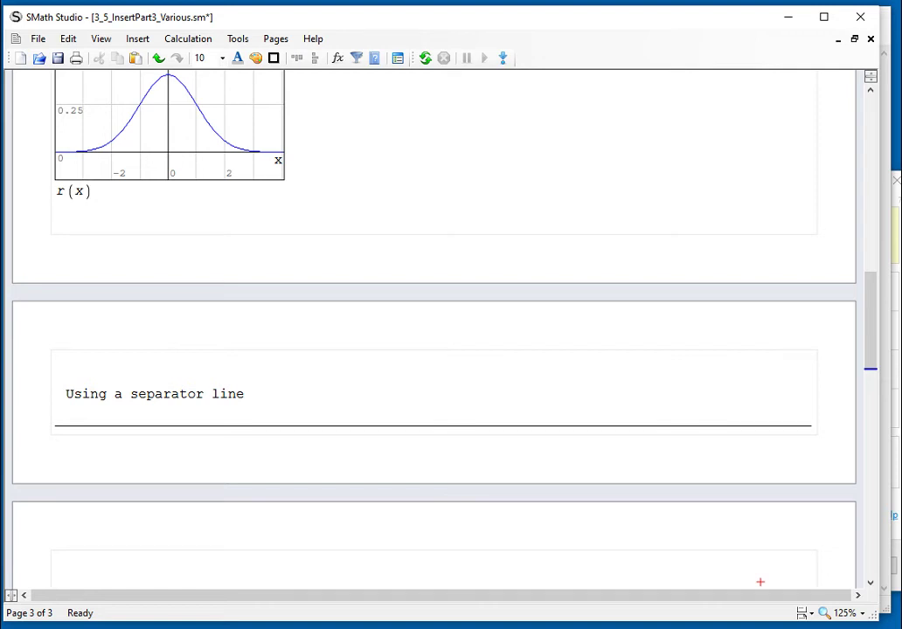
{"action": "scroll", "coordinate": [790, 504], "scroll_direction": "up", "scroll_amount": 1}
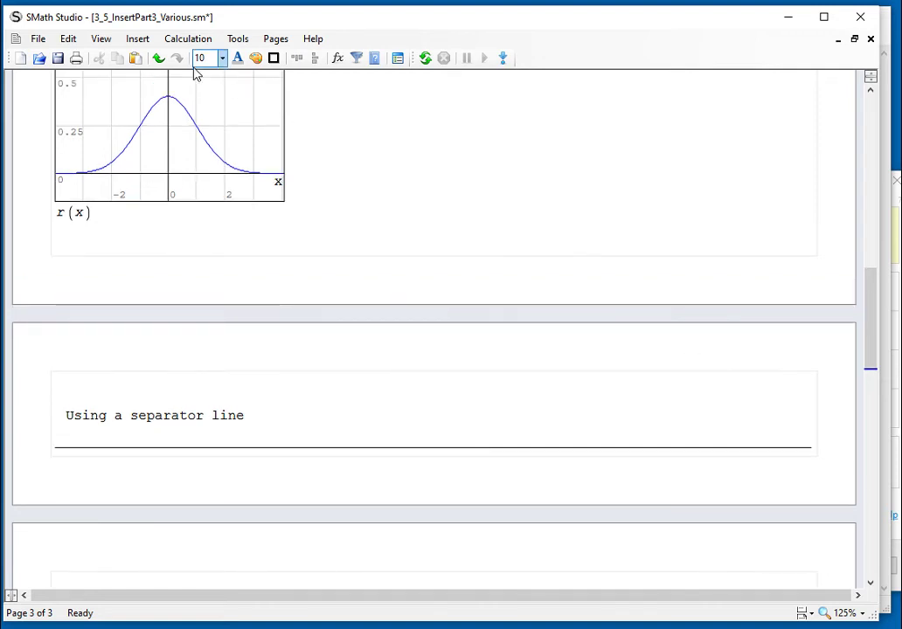
{"action": "left_click", "coordinate": [141, 41]}
{"action": "left_click", "coordinate": [411, 186]}
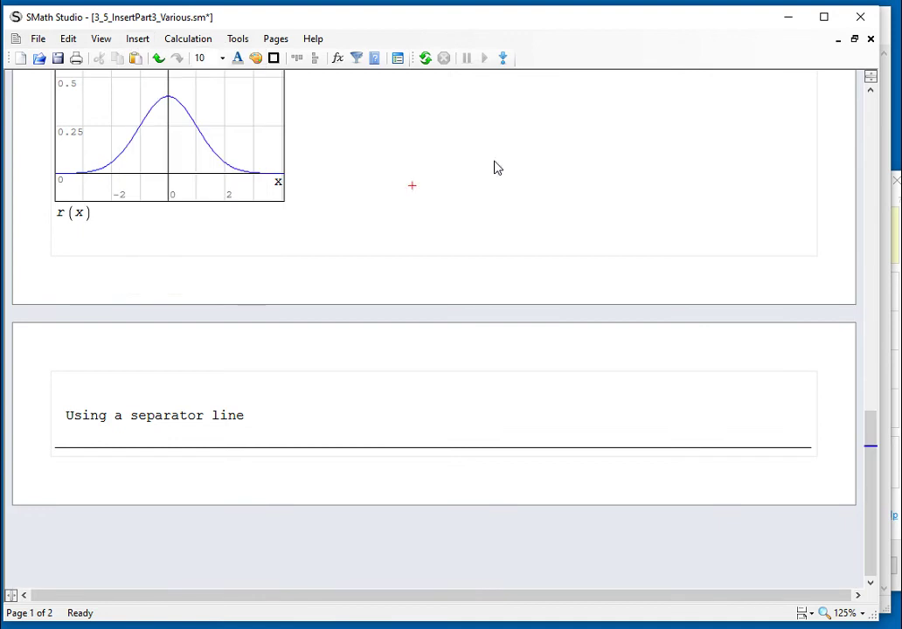
Add a new third page at the end of the worksheet with Ctrl+Enter
{"action": "scroll", "coordinate": [495, 167], "scroll_direction": "up", "scroll_amount": 10}
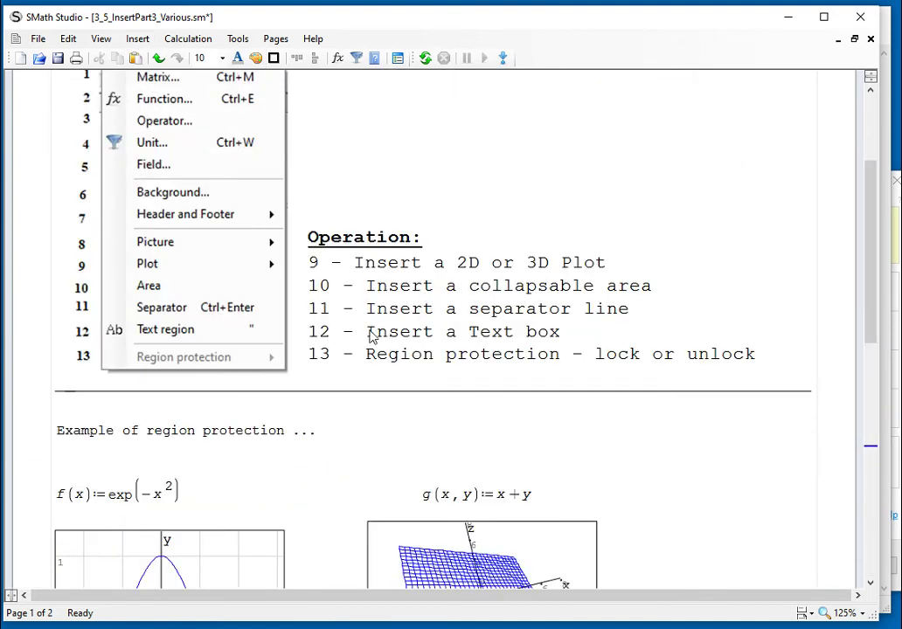
{"action": "left_click_drag", "start_coordinate": [367, 338], "coordinate": [561, 340]}
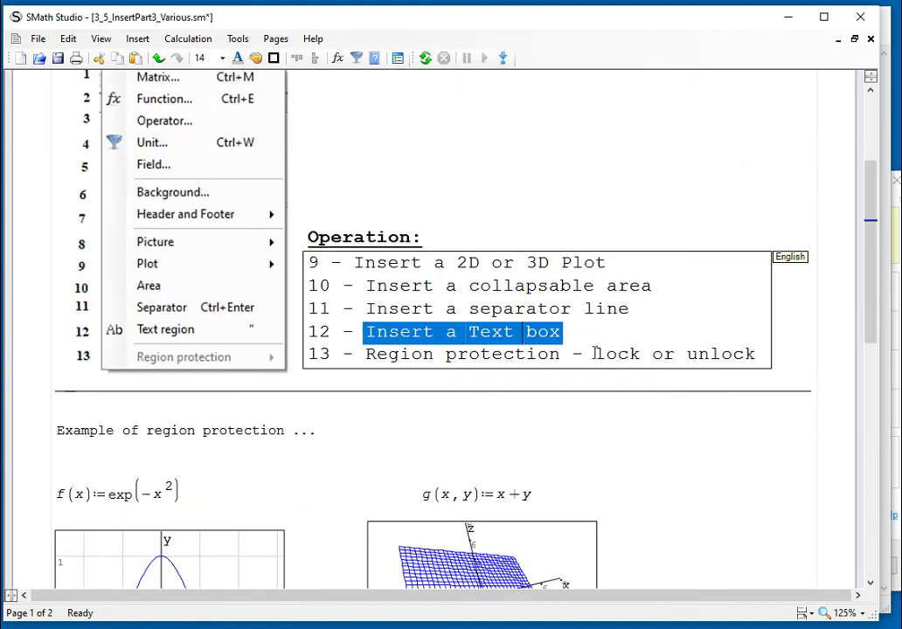
{"action": "scroll", "coordinate": [629, 376], "scroll_direction": "down", "scroll_amount": 5}
{"action": "left_click", "coordinate": [874, 552]}
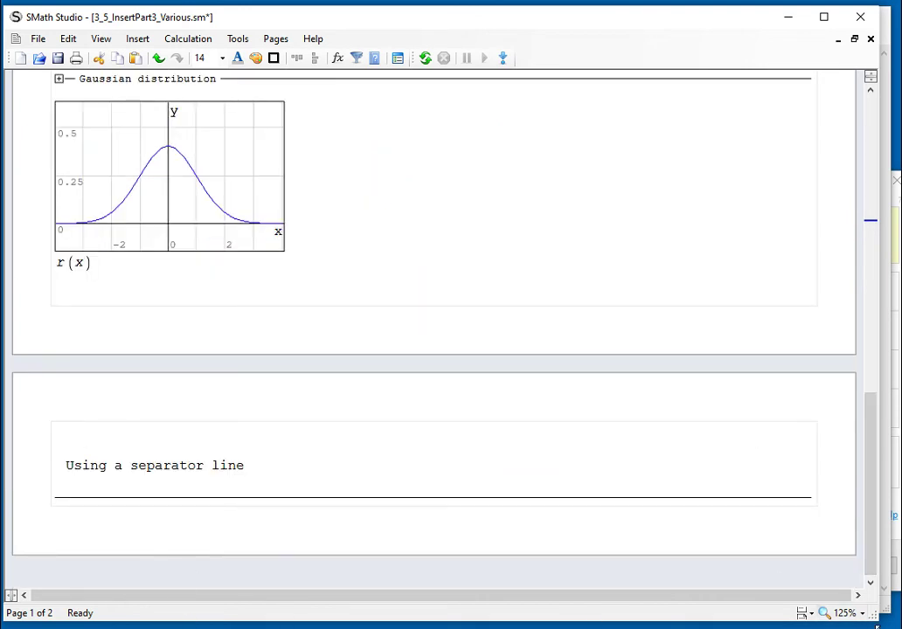
{"action": "left_click", "coordinate": [708, 504]}
{"action": "key", "text": "ctrl+Return"}
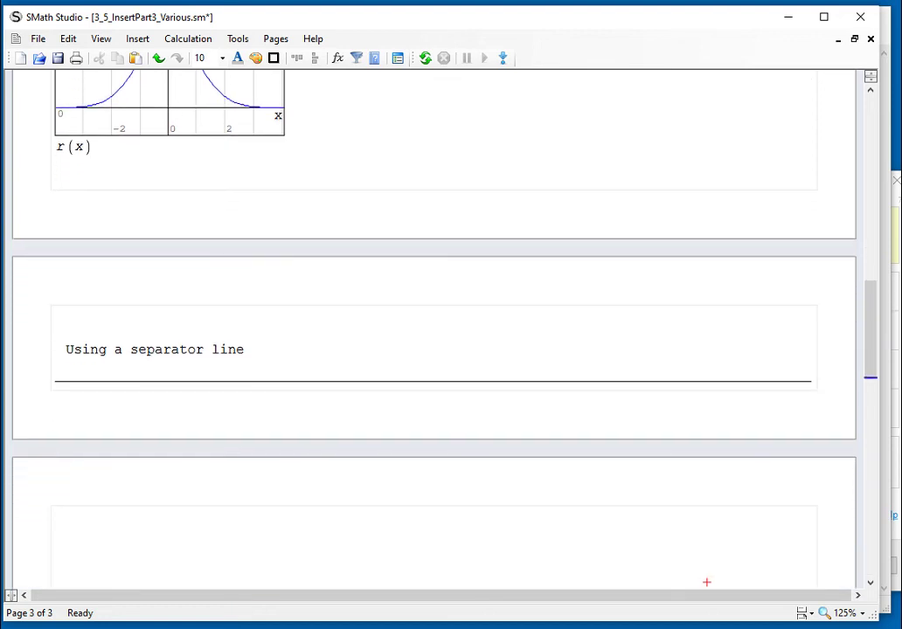
Insert a separator at the top-left of page 3, then undo it
{"action": "left_click", "coordinate": [55, 521]}
{"action": "left_click", "coordinate": [135, 45]}
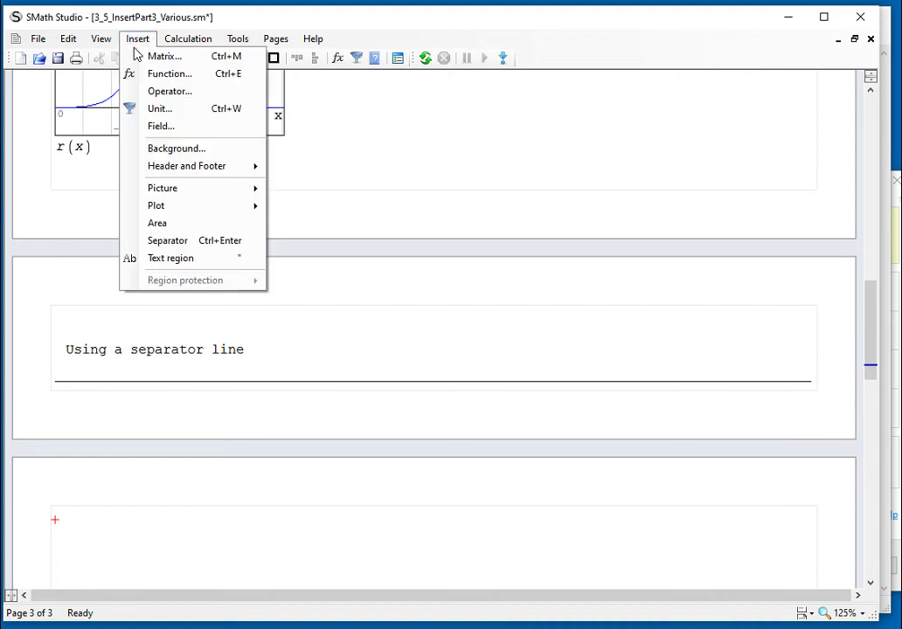
{"action": "left_click", "coordinate": [167, 241]}
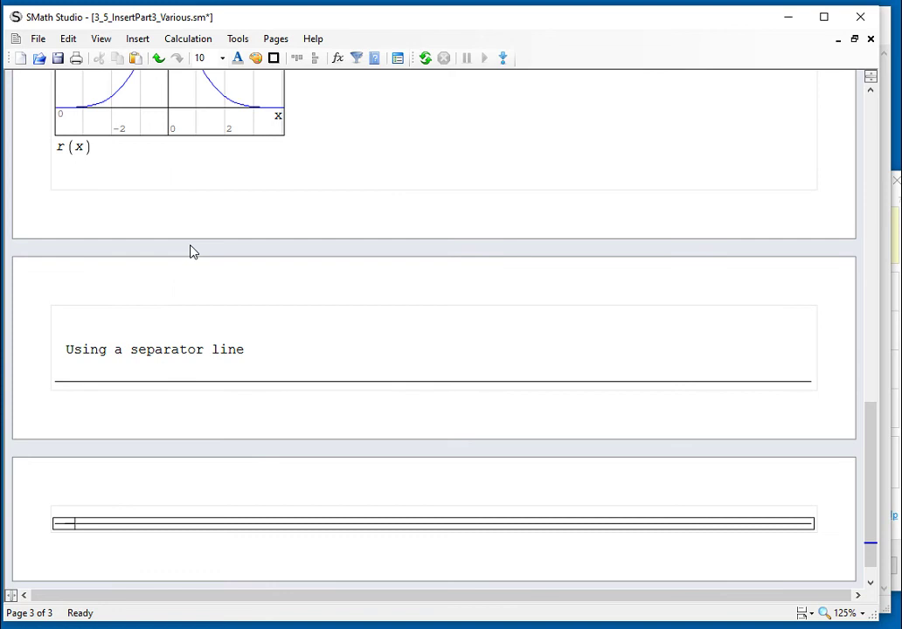
{"action": "key", "text": "ctrl+z"}
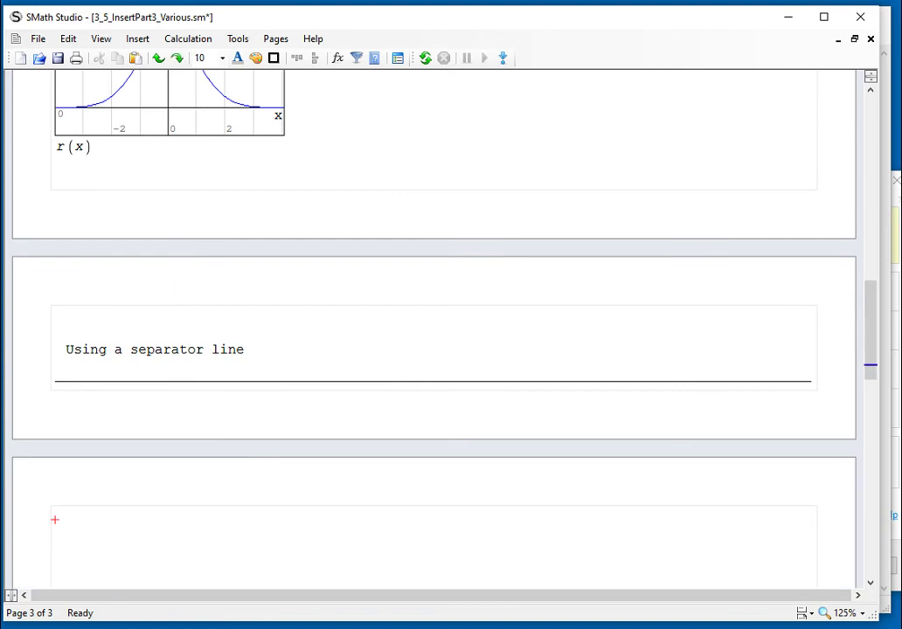
Add text regions 'Text region...' and 'Start typing', one beneath the other, atop page 3
{"action": "left_click", "coordinate": [137, 41]}
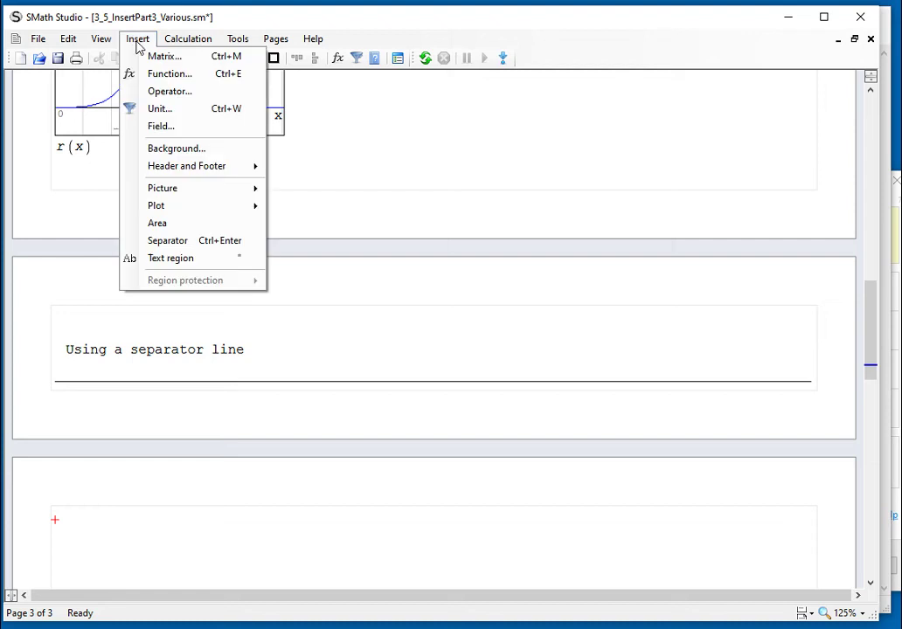
{"action": "left_click", "coordinate": [198, 259]}
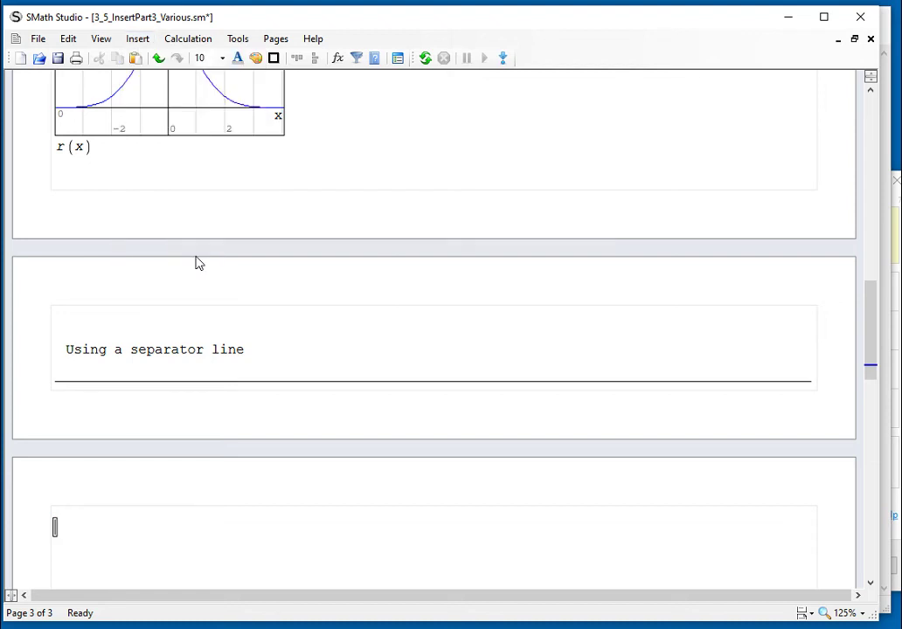
{"action": "type", "text": "Text"}
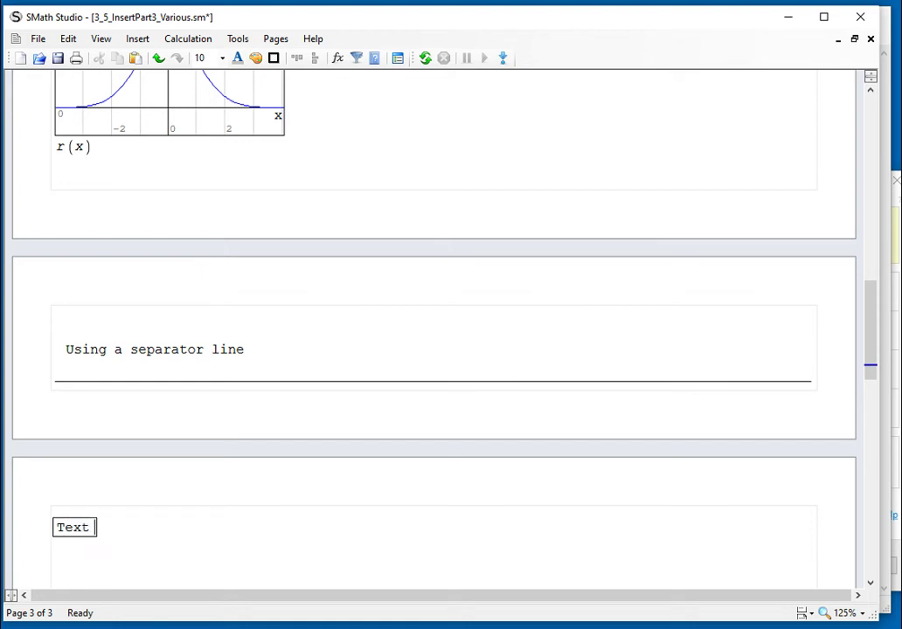
{"action": "type", "text": " region..."}
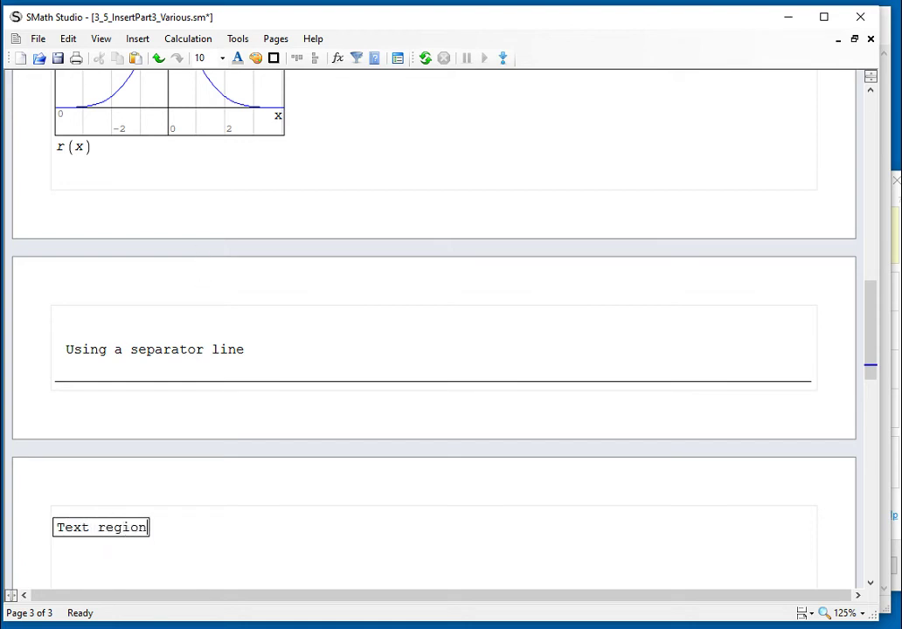
{"action": "left_click", "coordinate": [55, 537]}
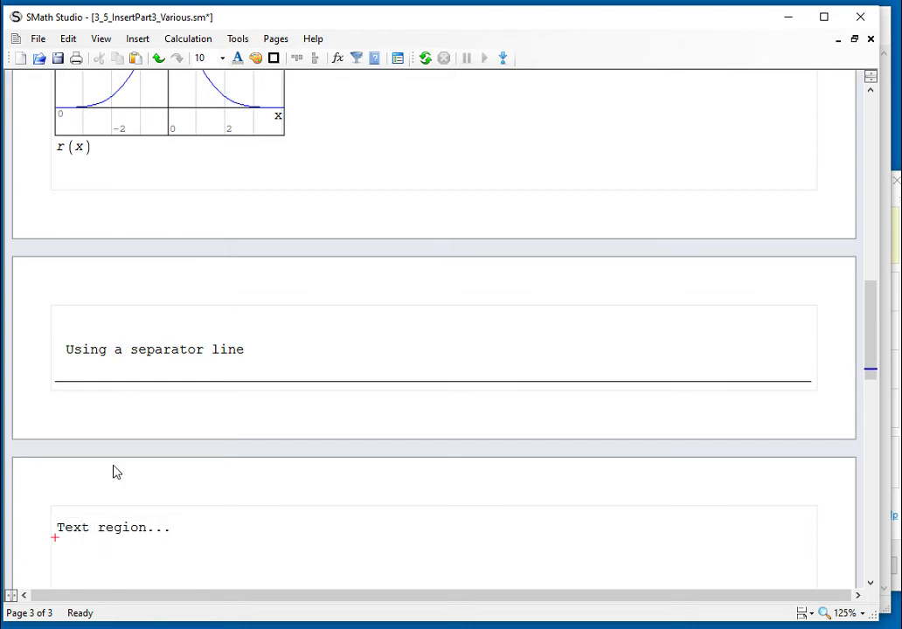
{"action": "left_click", "coordinate": [55, 556]}
{"action": "type", "text": "Start typing"}
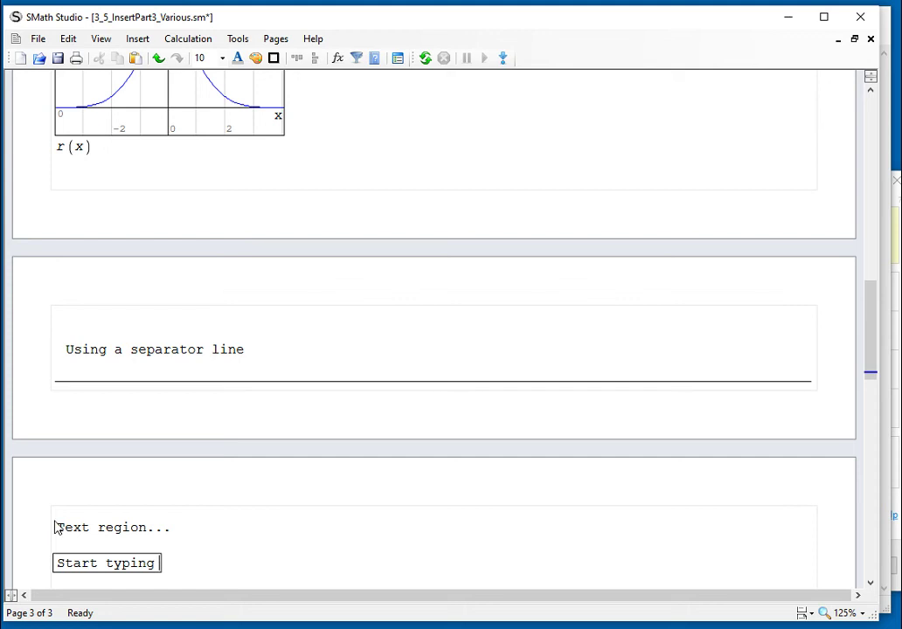
{"action": "left_click", "coordinate": [290, 549]}
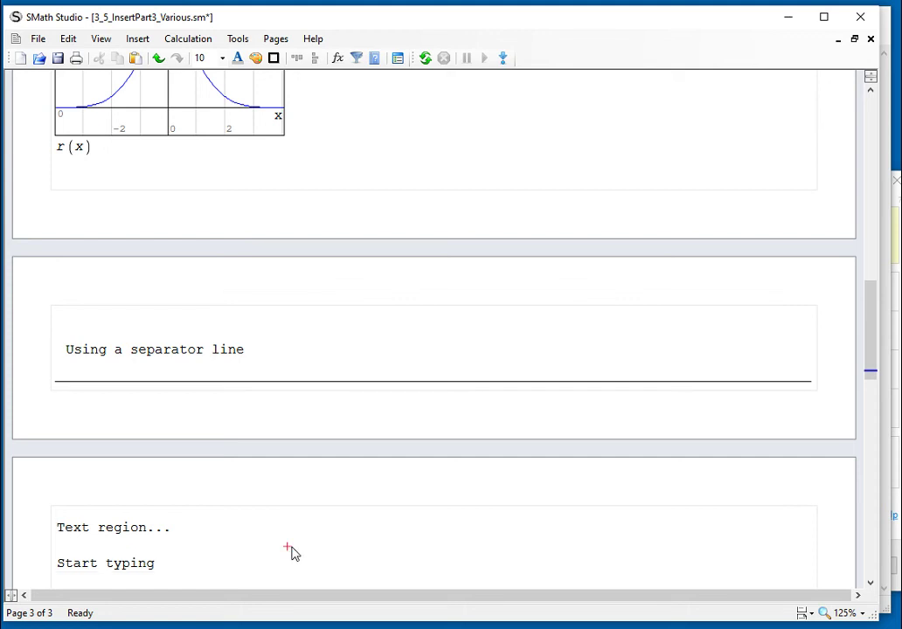
Expand the collapsed Gaussian distribution area and select its note and r(t) definition
{"action": "scroll", "coordinate": [292, 553], "scroll_direction": "up", "scroll_amount": 15}
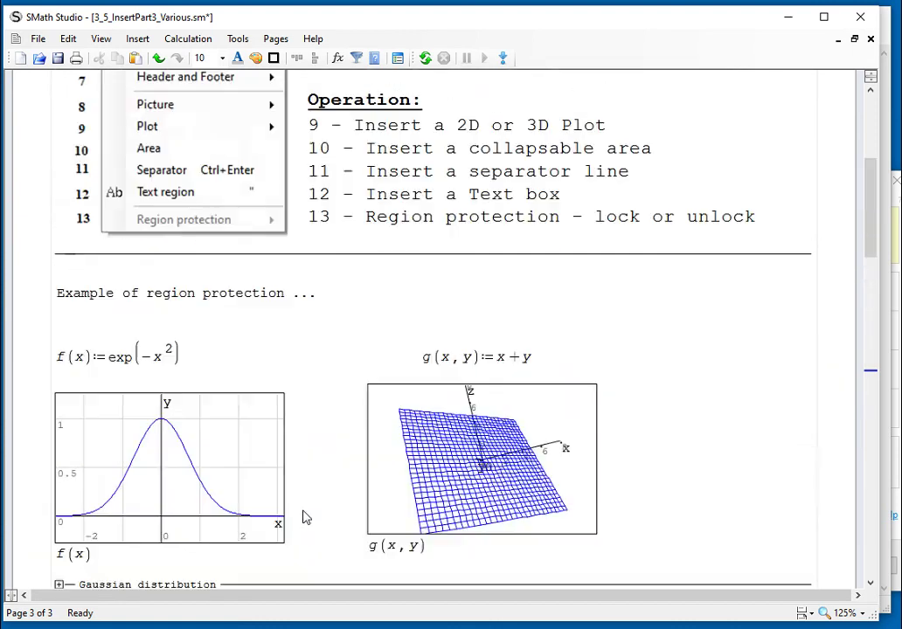
{"action": "left_click_drag", "start_coordinate": [312, 305], "coordinate": [300, 232]}
{"action": "scroll", "coordinate": [533, 340], "scroll_direction": "down", "scroll_amount": 5}
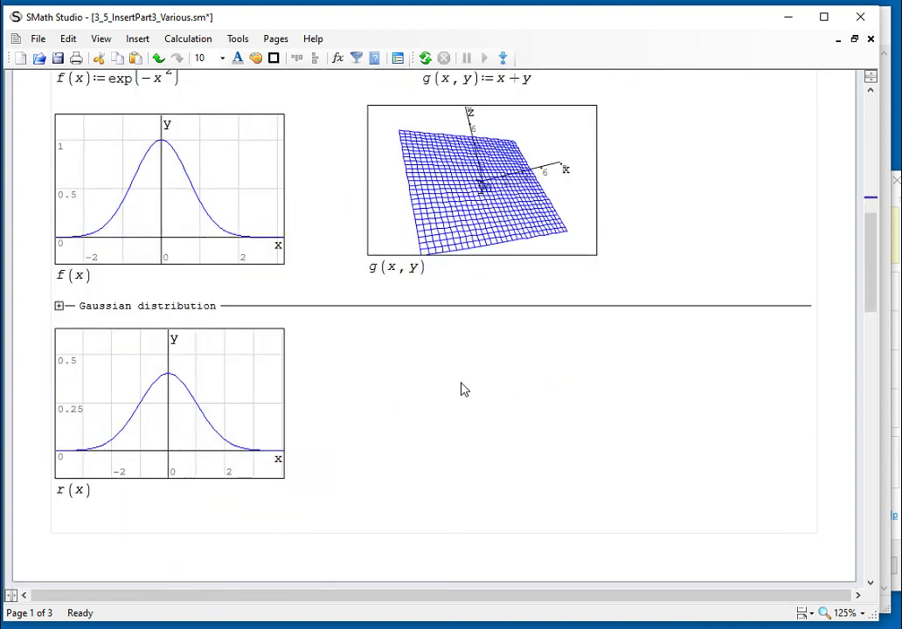
{"action": "left_click", "coordinate": [59, 306]}
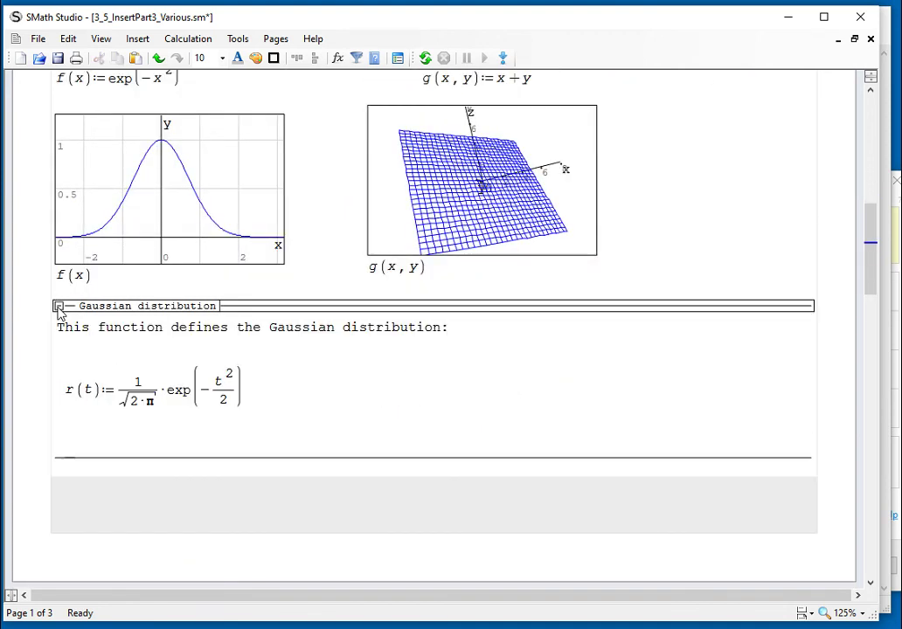
{"action": "left_click", "coordinate": [394, 409]}
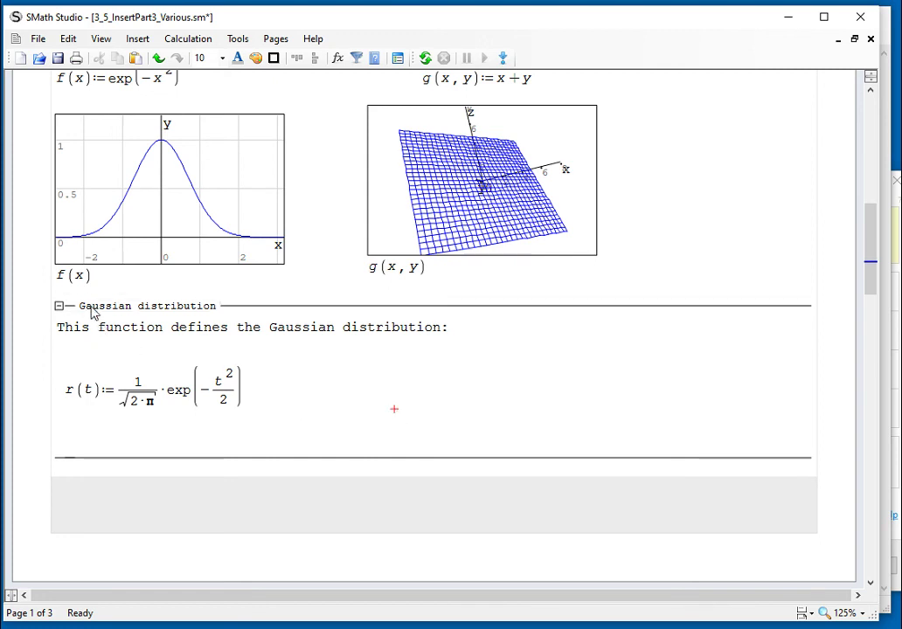
{"action": "left_click_drag", "start_coordinate": [56, 298], "coordinate": [685, 466]}
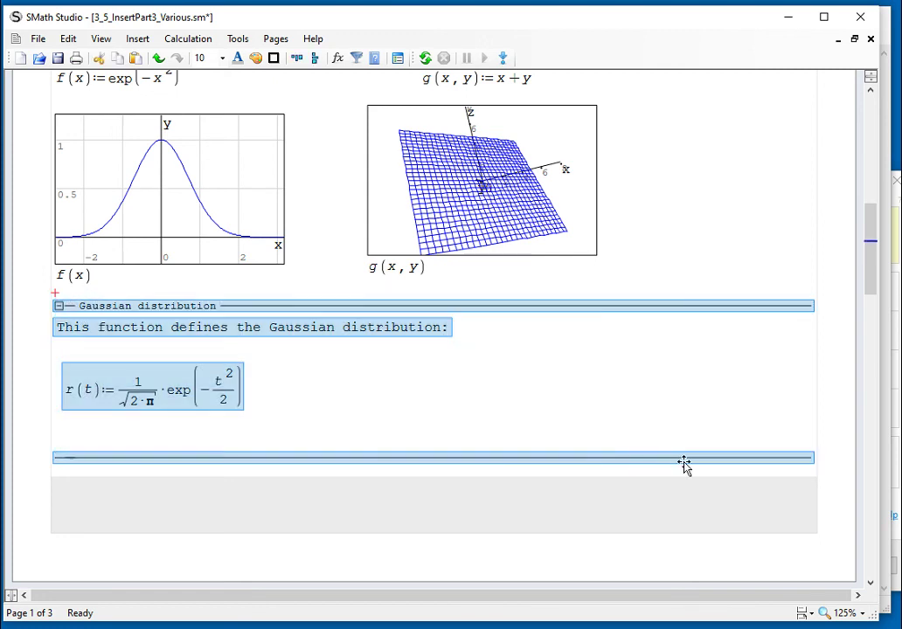
Lock the Gaussian distribution area via Insert > Region protection > Lock, entering a password
{"action": "left_click", "coordinate": [138, 39]}
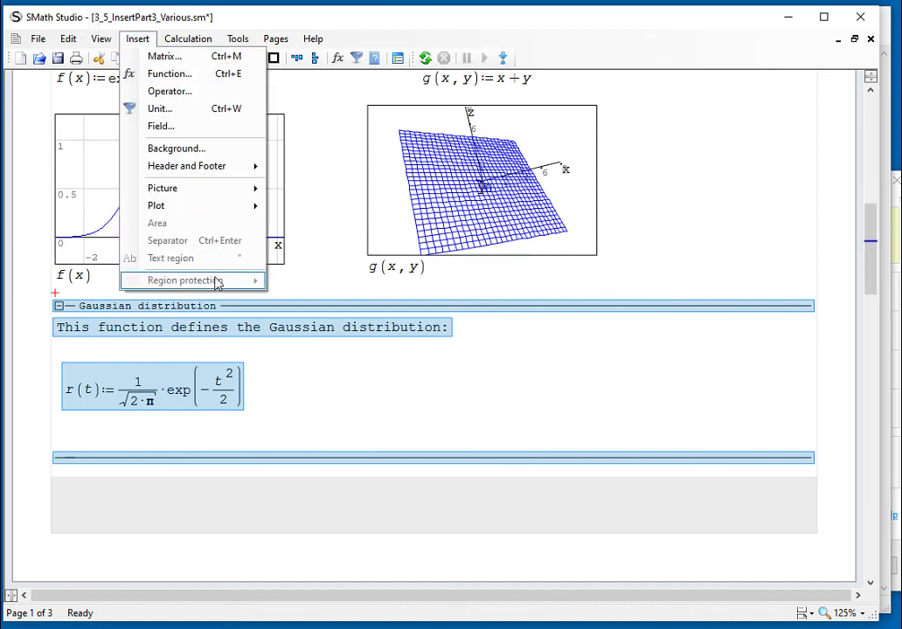
{"action": "left_click", "coordinate": [403, 391]}
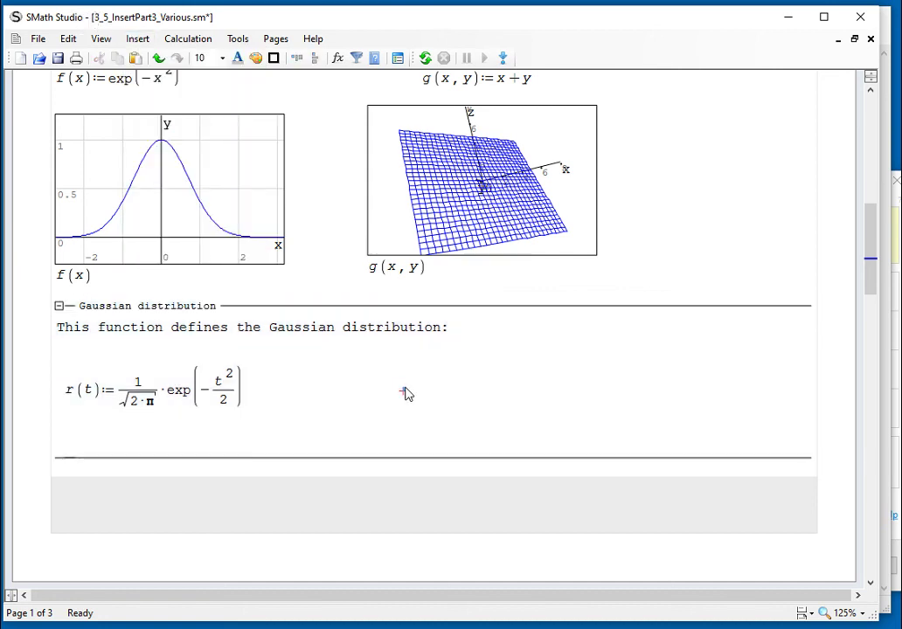
{"action": "left_click", "coordinate": [183, 307]}
{"action": "left_click", "coordinate": [137, 39]}
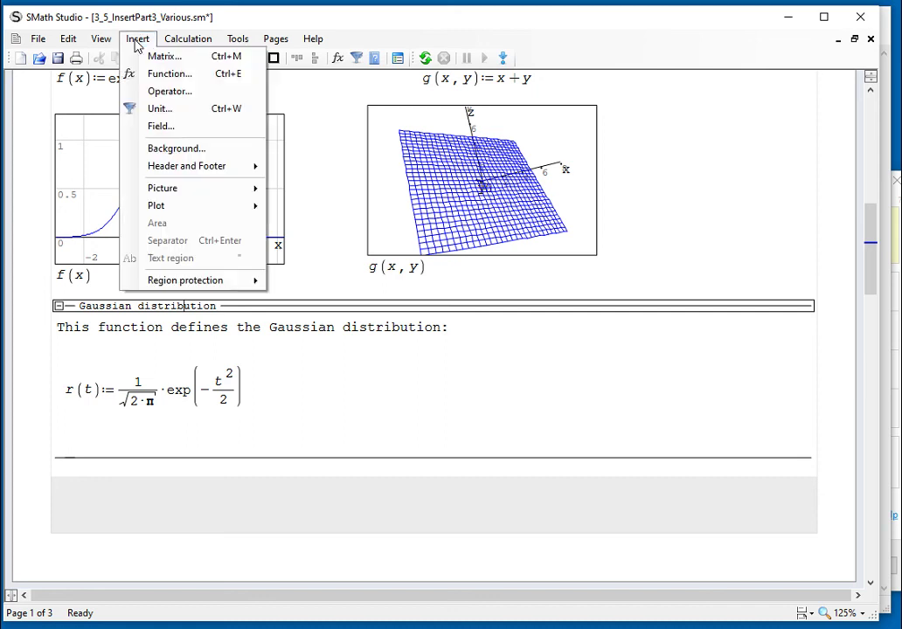
{"action": "mouse_move", "coordinate": [153, 284]}
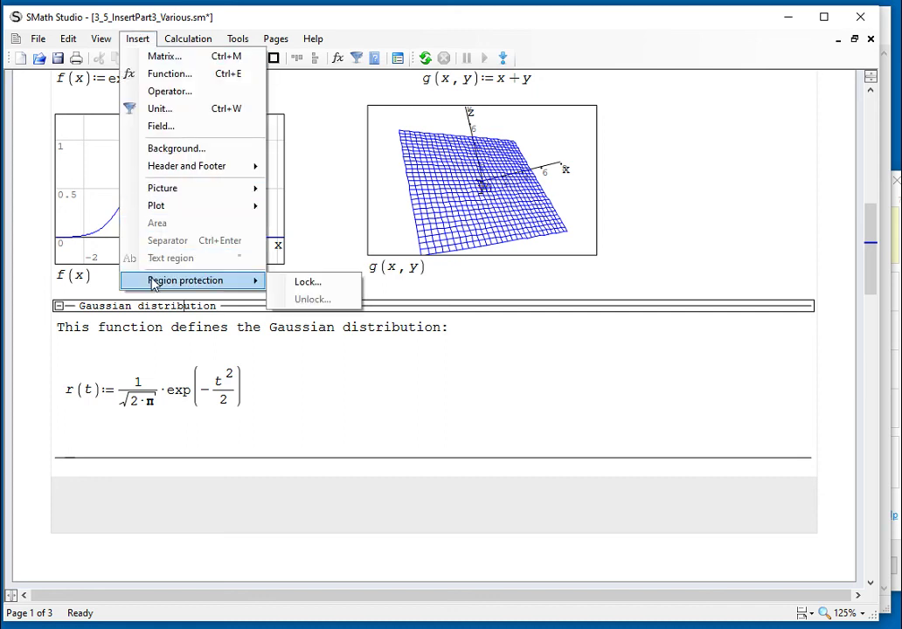
{"action": "left_click", "coordinate": [304, 285]}
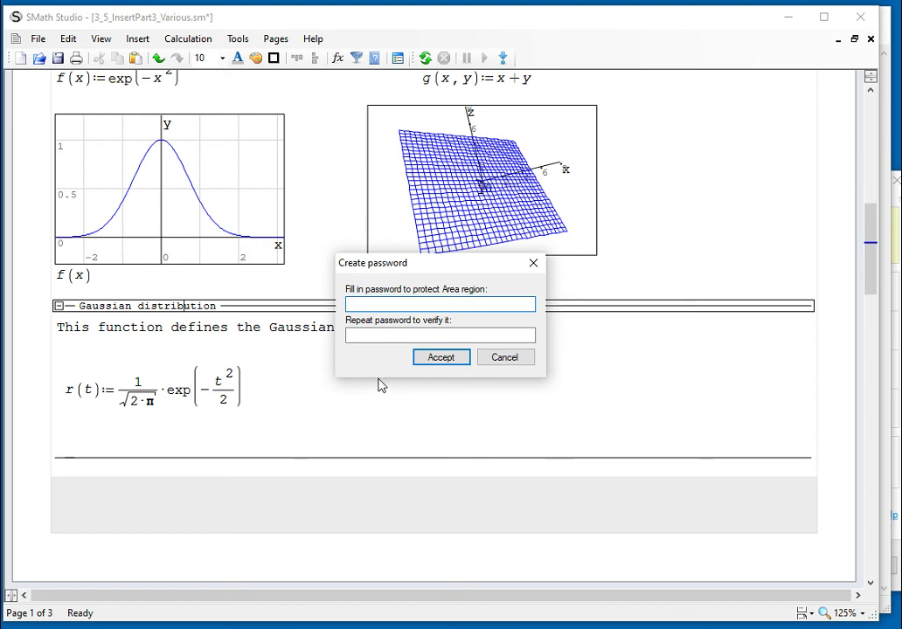
{"action": "type", "text": "12"}
{"action": "left_click", "coordinate": [365, 335]}
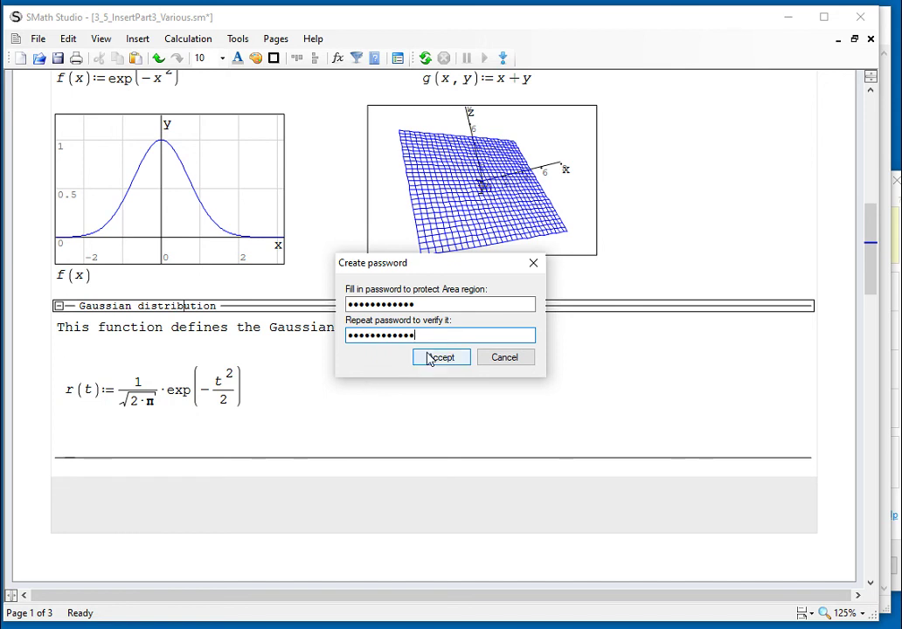
Accept the password to lock the area, then check that the locked area won't expand
{"action": "left_click", "coordinate": [449, 361]}
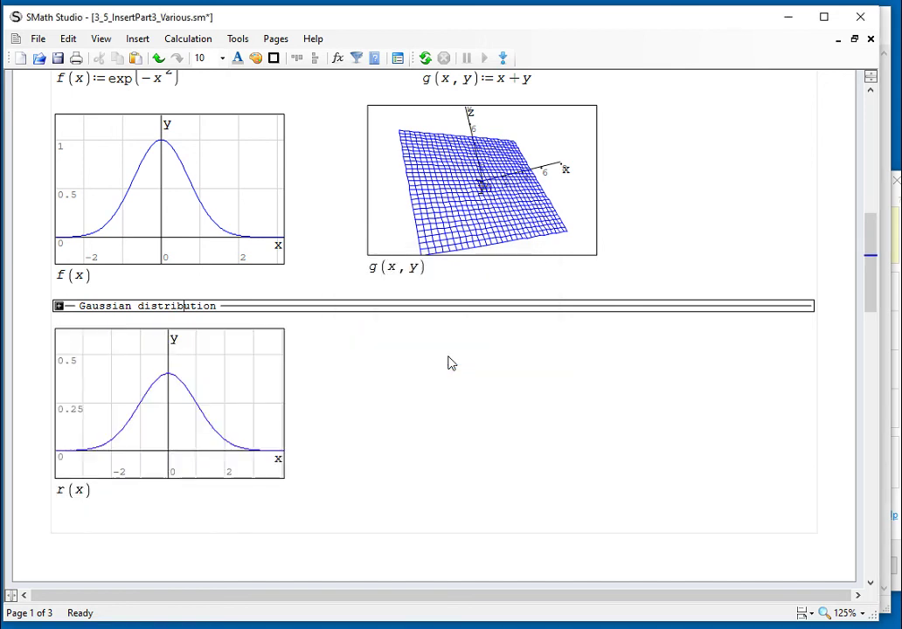
{"action": "left_click", "coordinate": [247, 337]}
{"action": "left_click", "coordinate": [58, 308]}
{"action": "left_click", "coordinate": [393, 330]}
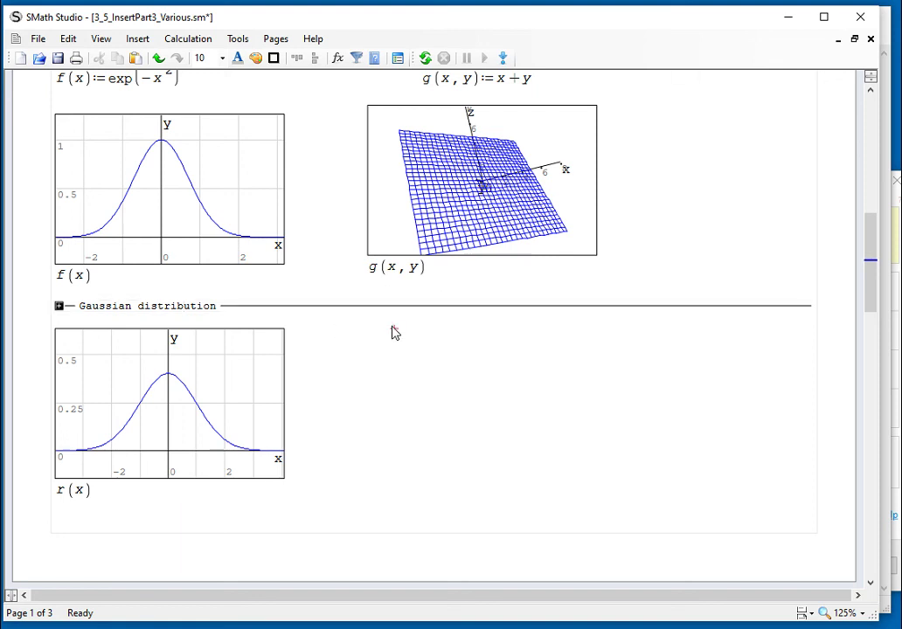
Select the Gaussian distribution header and go to Insert > Region protection to unlock it
{"action": "left_click", "coordinate": [393, 311]}
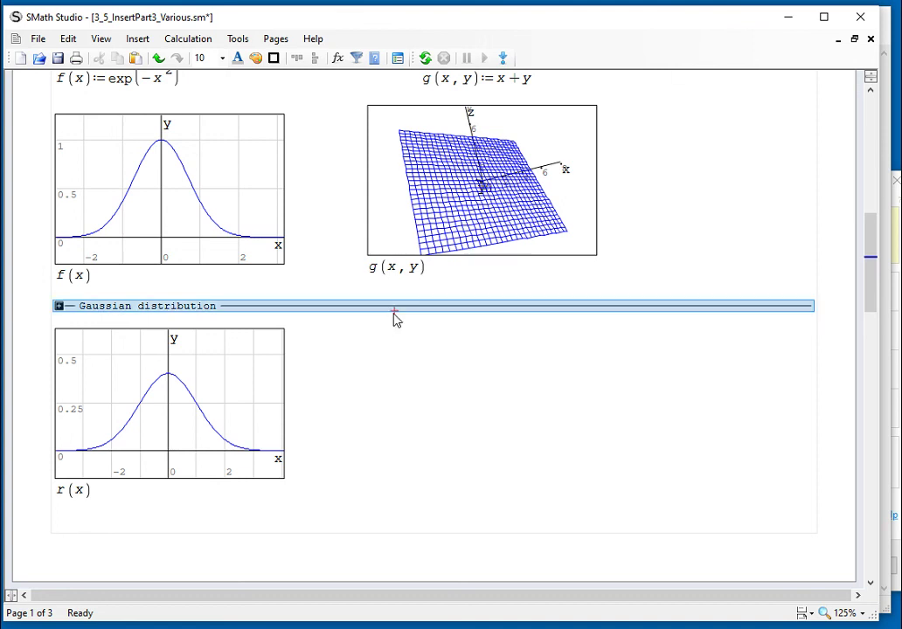
{"action": "left_click", "coordinate": [137, 40]}
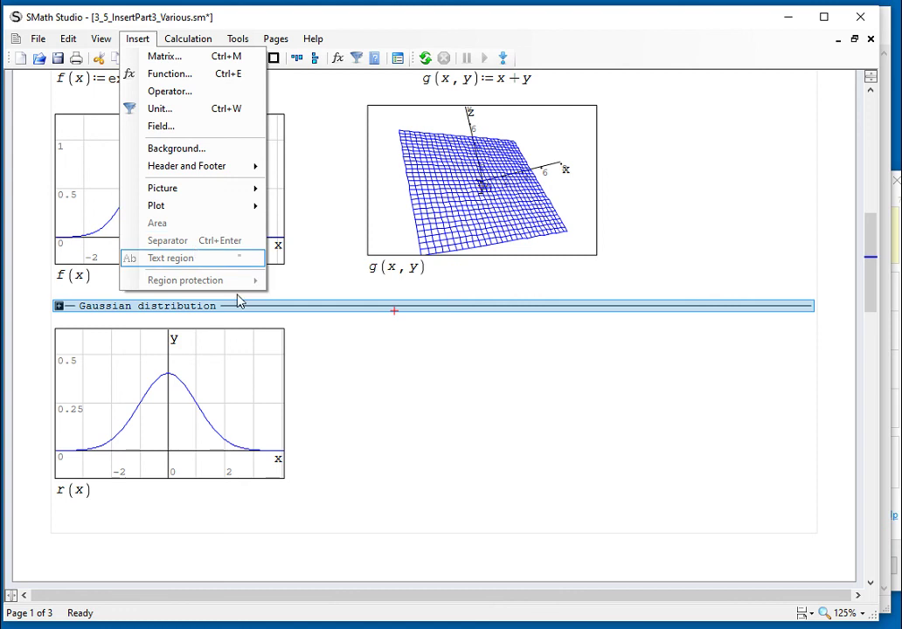
{"action": "left_click", "coordinate": [270, 337]}
{"action": "left_click", "coordinate": [215, 312]}
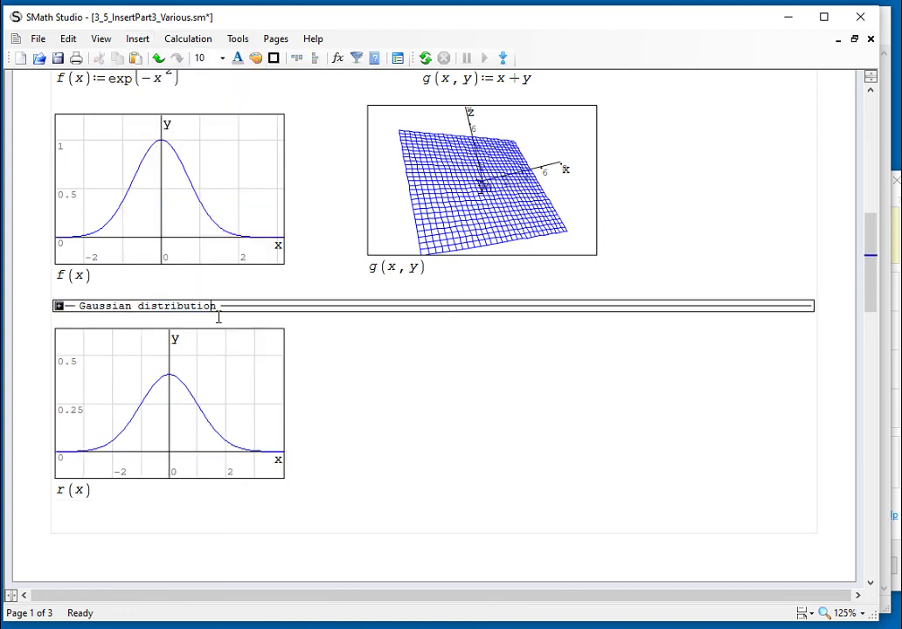
{"action": "left_click", "coordinate": [137, 38]}
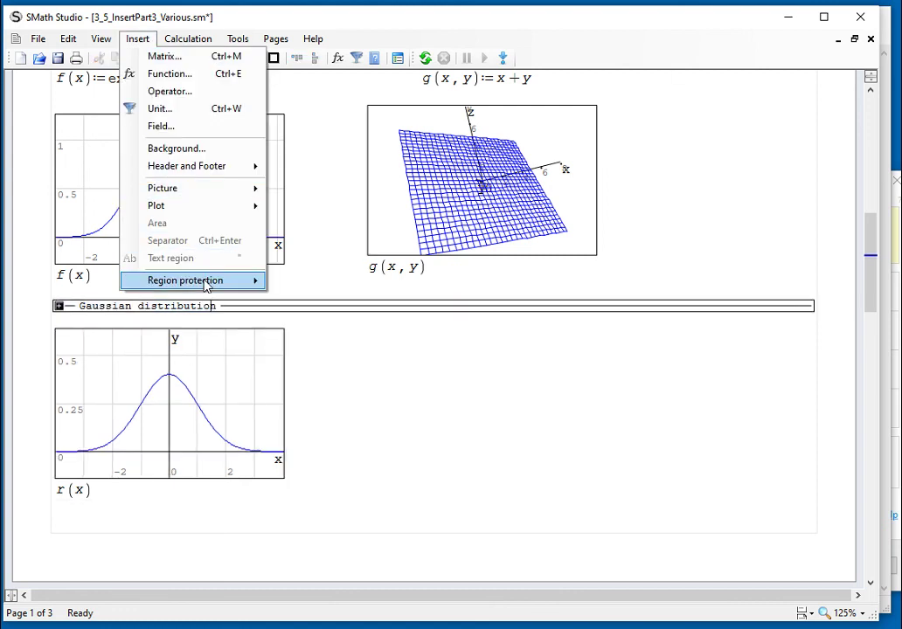
{"action": "mouse_move", "coordinate": [251, 280]}
{"action": "left_click", "coordinate": [320, 303]}
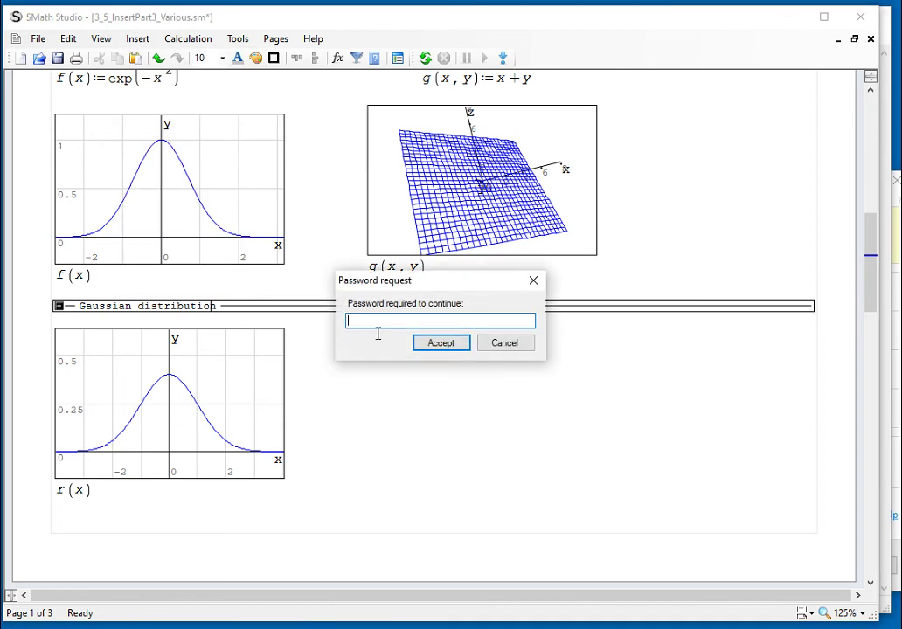